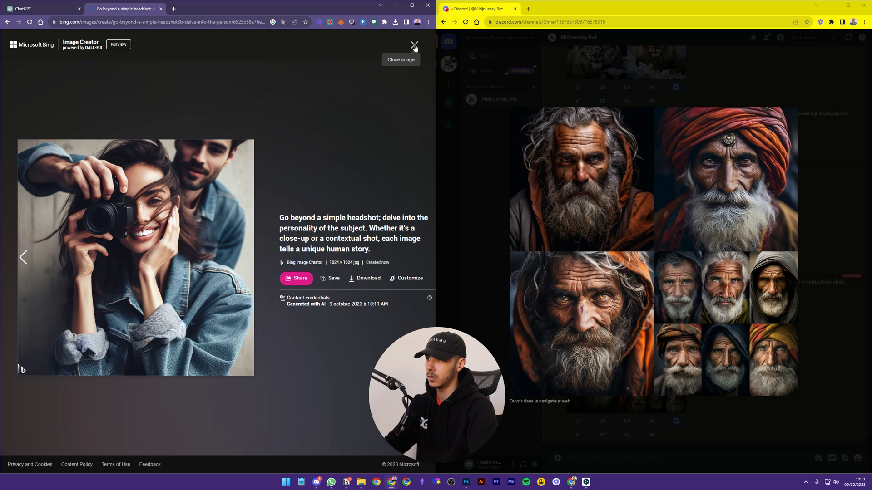
# Close the enlarged portrait previews and copy the Astrophotography description from the ChatGPT list of themes
pyautogui.click(415, 47)
pyautogui.click(858, 241)
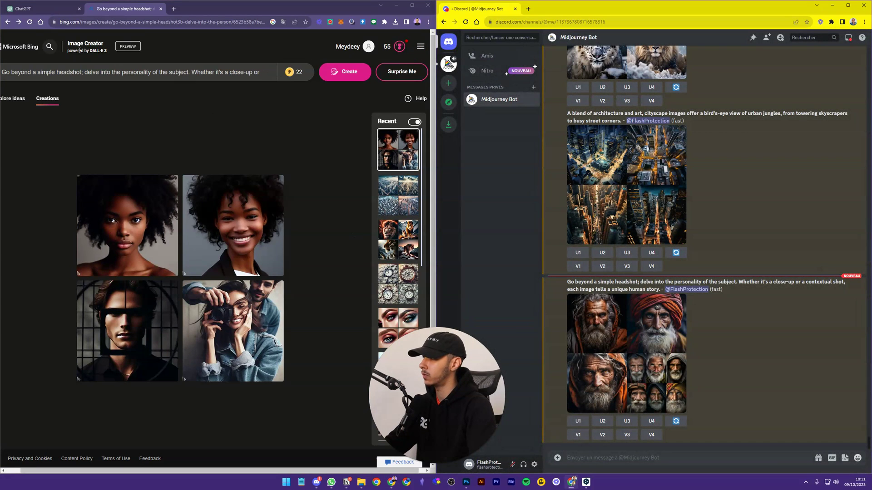
pyautogui.click(41, 9)
pyautogui.tripleClick(106, 208)
pyautogui.hotkey('ctrl', 'c')
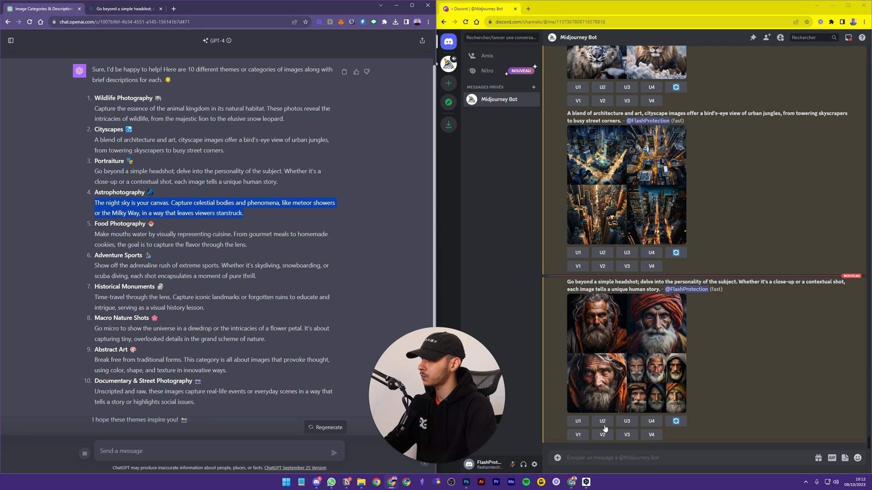
# Fill a Midjourney /imagine prompt in Discord with the copied night sky description
pyautogui.click(608, 458)
pyautogui.write('/imagine')
pyautogui.press('Return')
pyautogui.hotkey('ctrl', 'v')
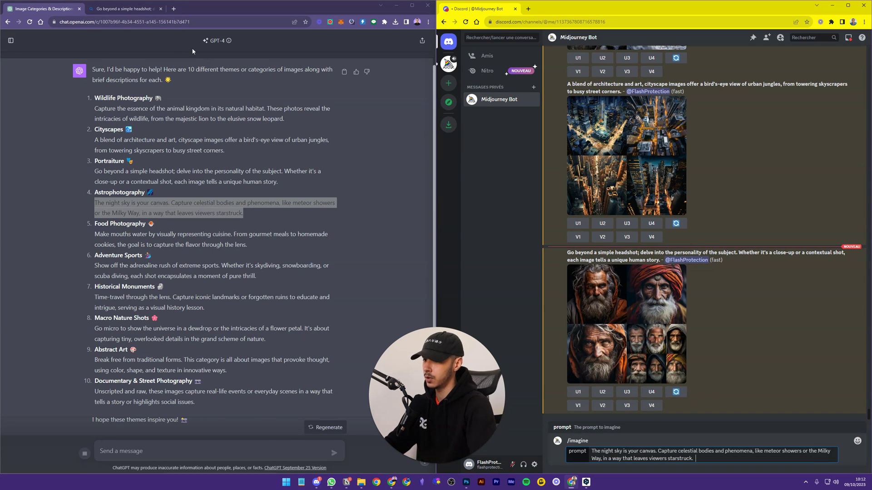
# Replace the Bing Image Creator prompt with the night sky description and start generation there and in Midjourney
pyautogui.click(121, 9)
pyautogui.click(209, 72)
pyautogui.hotkey('ctrl', 'a')
pyautogui.hotkey('ctrl', 'v')
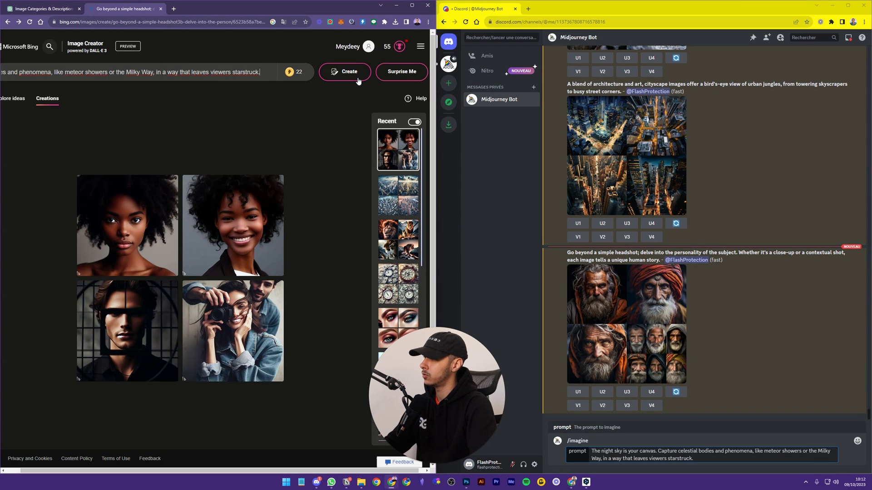
pyautogui.click(358, 81)
pyautogui.click(805, 458)
pyautogui.press('Return')
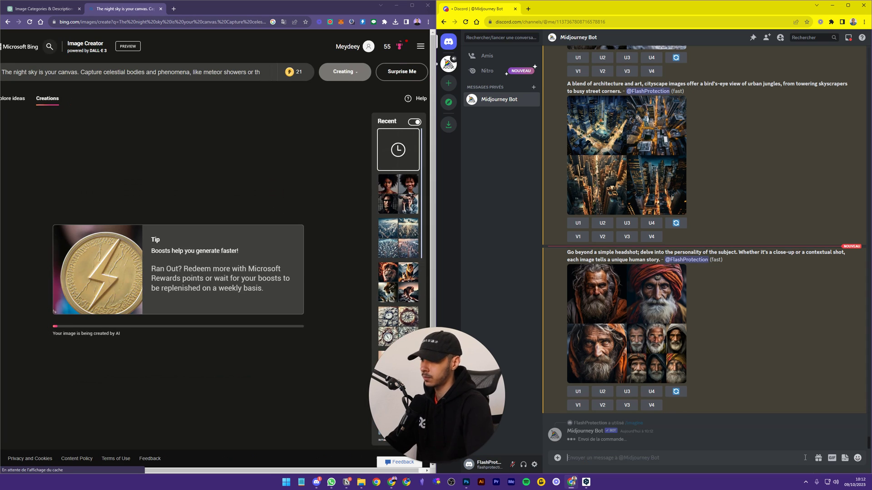
# Translate the night sky prompt into French in the translation app, read it and dismiss the window
pyautogui.click(159, 75)
pyautogui.hotkey('ctrl', 'a')
pyautogui.hotkey('ctrl', 'c')
pyautogui.hotkey('ctrl', 'c')
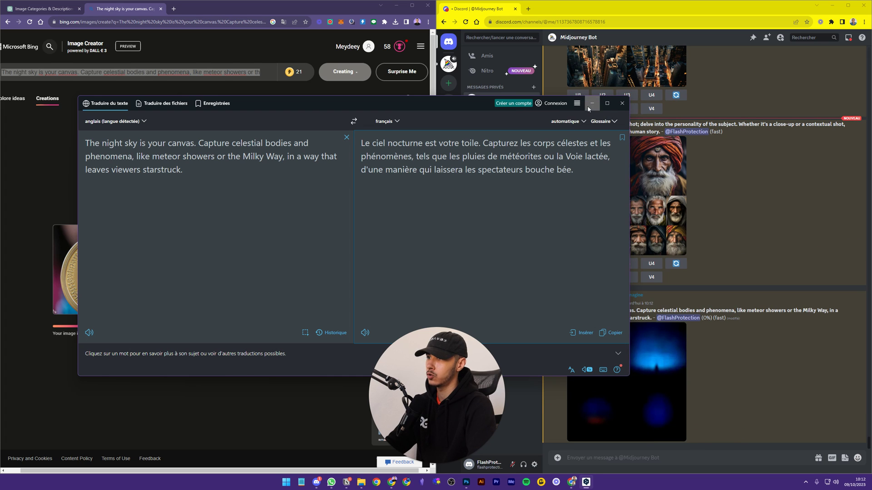
pyautogui.press('Escape')
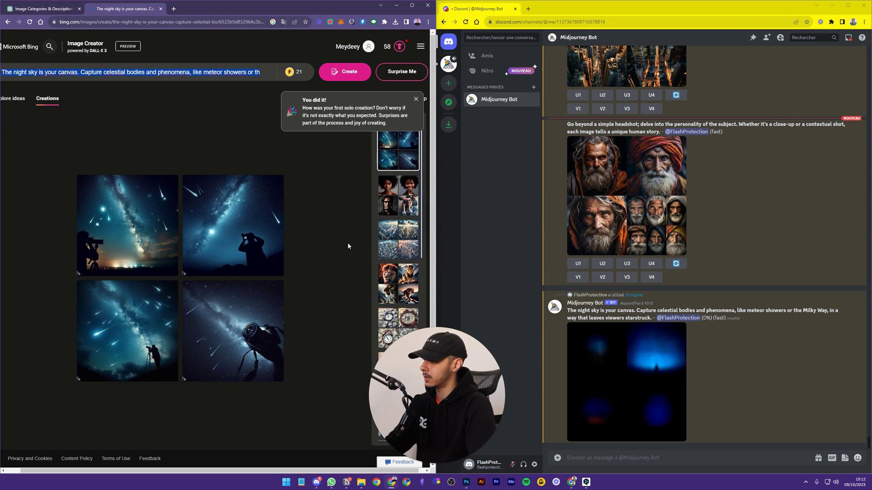
# Examine the Bing image of the silhouetted observer under the Milky Way and the enlarged Midjourney night sky grid
pyautogui.click(241, 239)
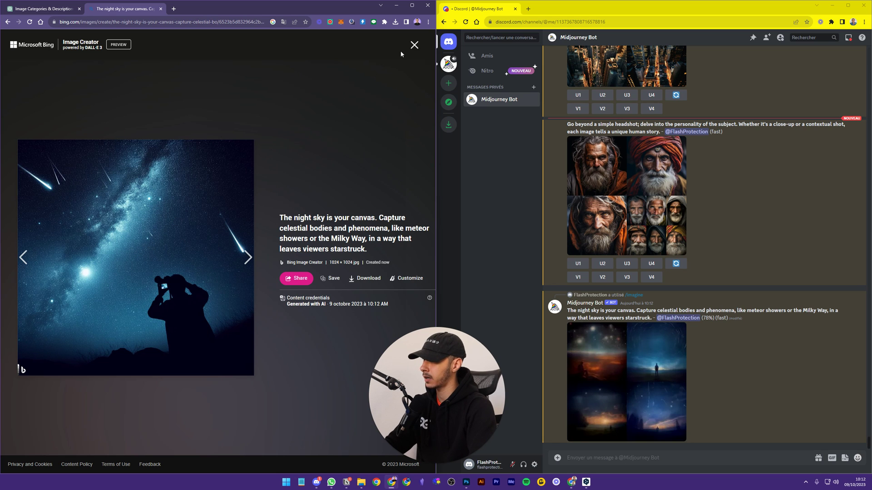
pyautogui.click(413, 45)
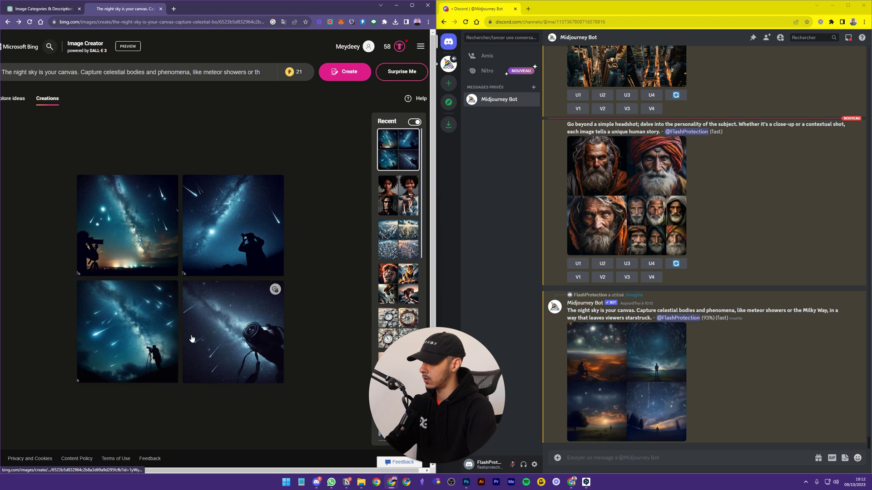
pyautogui.click(626, 363)
pyautogui.click(807, 385)
pyautogui.click(632, 368)
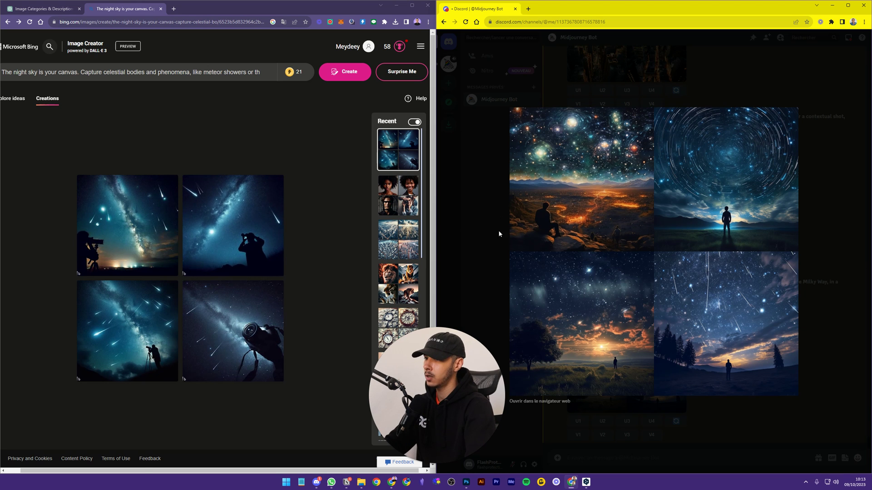
pyautogui.click(585, 93)
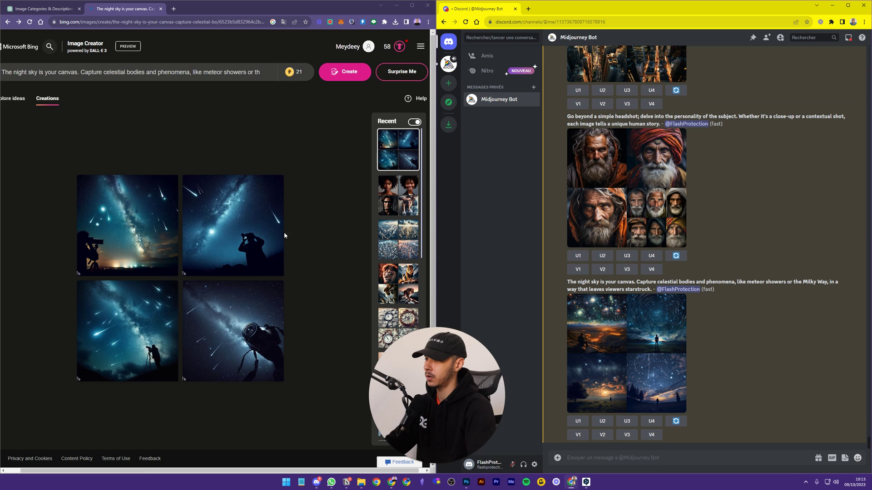
# Copy the Food Photography description from ChatGPT and replace the Bing Image Creator prompt with it
pyautogui.click(41, 8)
pyautogui.click(124, 241)
pyautogui.tripleClick(124, 240)
pyautogui.click(123, 9)
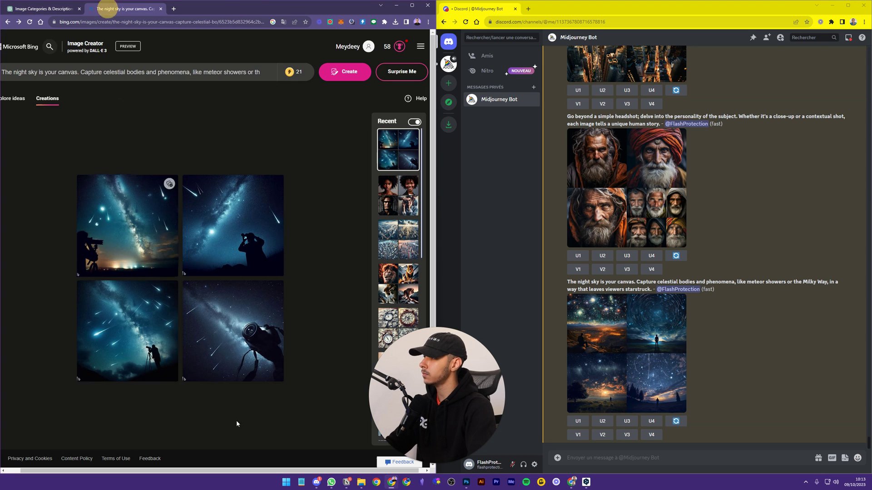
pyautogui.tripleClick(138, 73)
pyautogui.hotkey('ctrl', 'v')
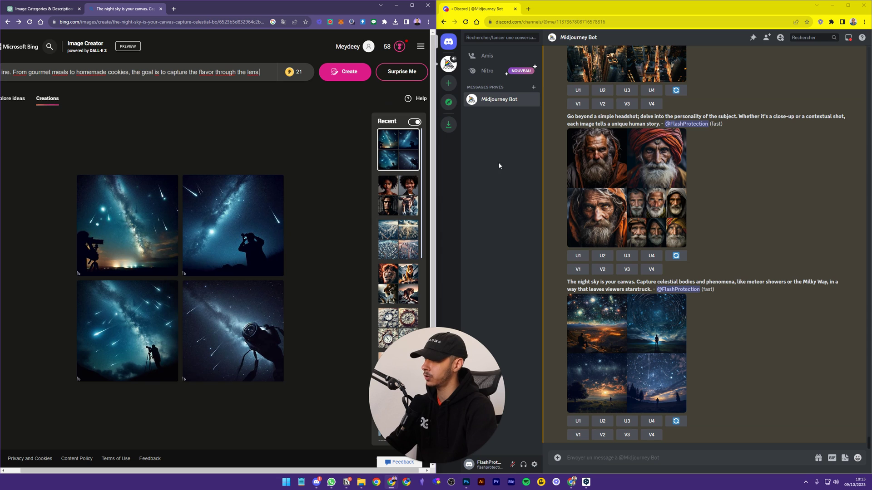
# Submit the food description as a Midjourney /imagine prompt and start the Bing image creation
pyautogui.click(660, 453)
pyautogui.write('/imagine')
pyautogui.press('Tab')
pyautogui.hotkey('ctrl', 'v')
pyautogui.press('Return')
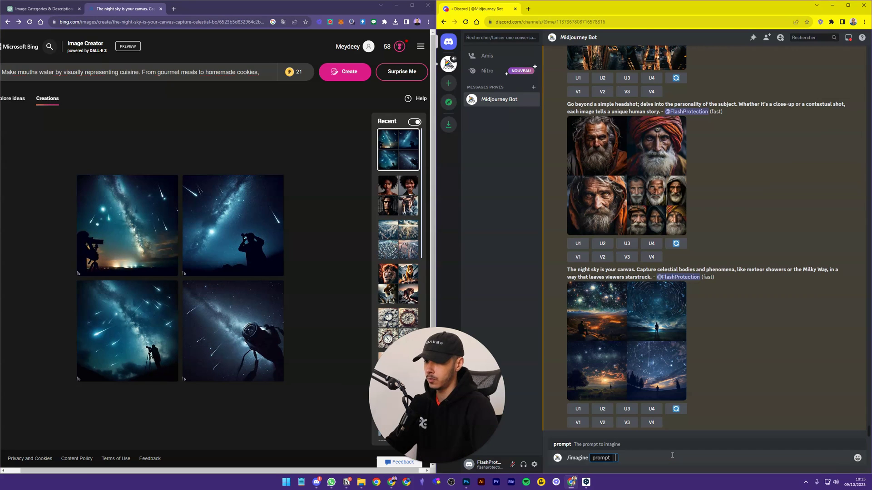
pyautogui.click(345, 71)
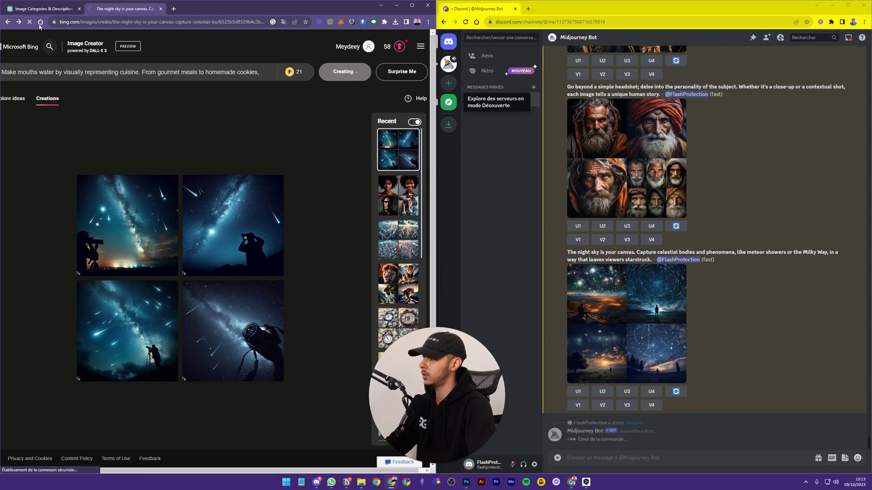
# Translate the food prompt into French in the translation app, read it and minimize the window
pyautogui.tripleClick(104, 78)
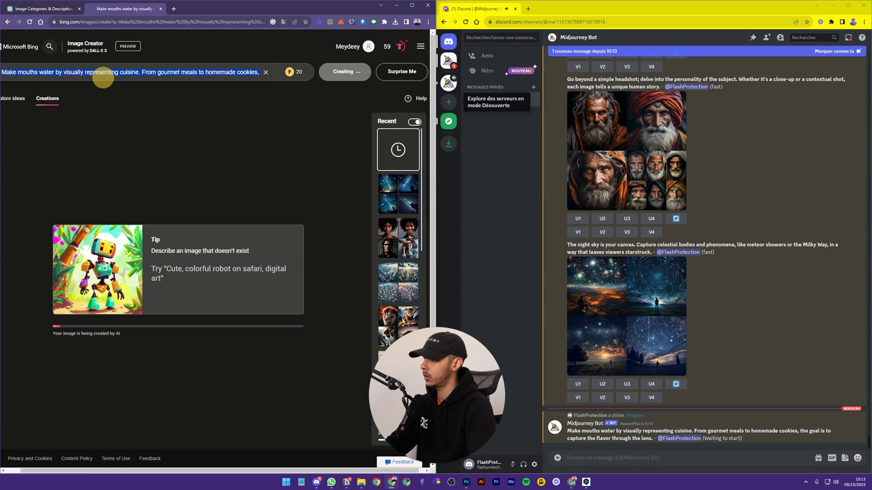
pyautogui.hotkey('ctrl', 'c')
pyautogui.hotkey('ctrl', 'c')
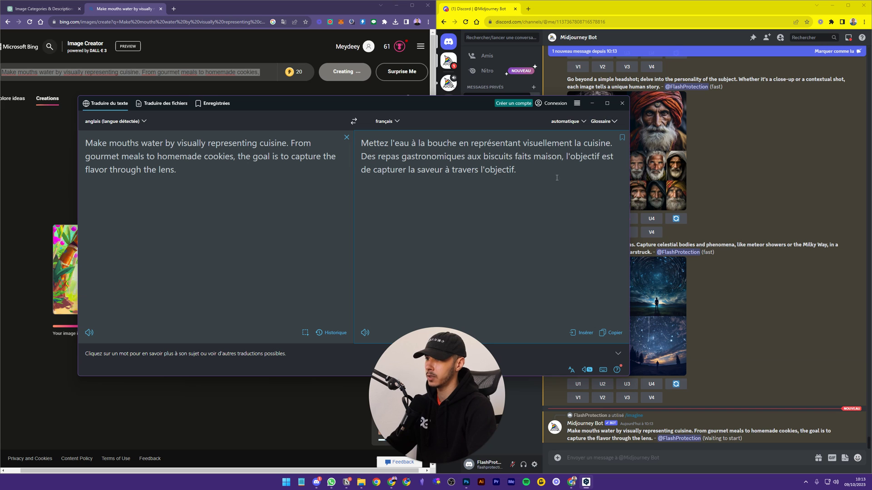
pyautogui.click(595, 107)
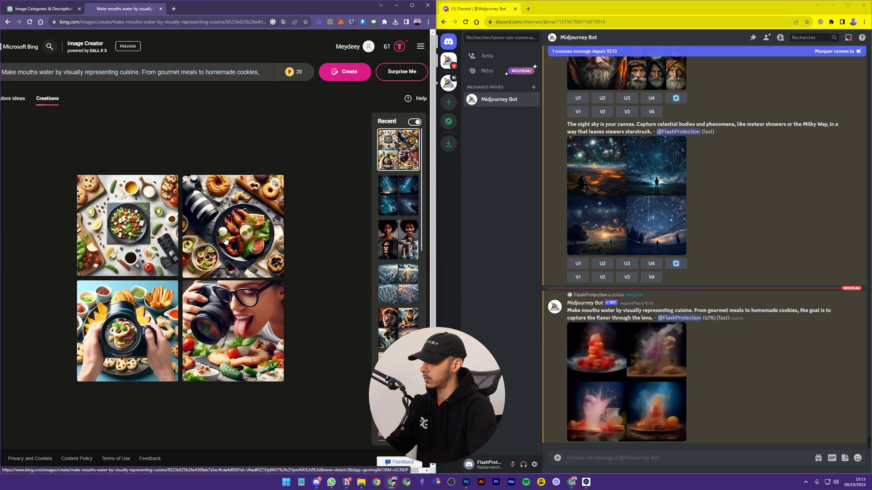
# Examine the Bing images of the prawn platter and of the woman photographing food at full size
pyautogui.click(204, 254)
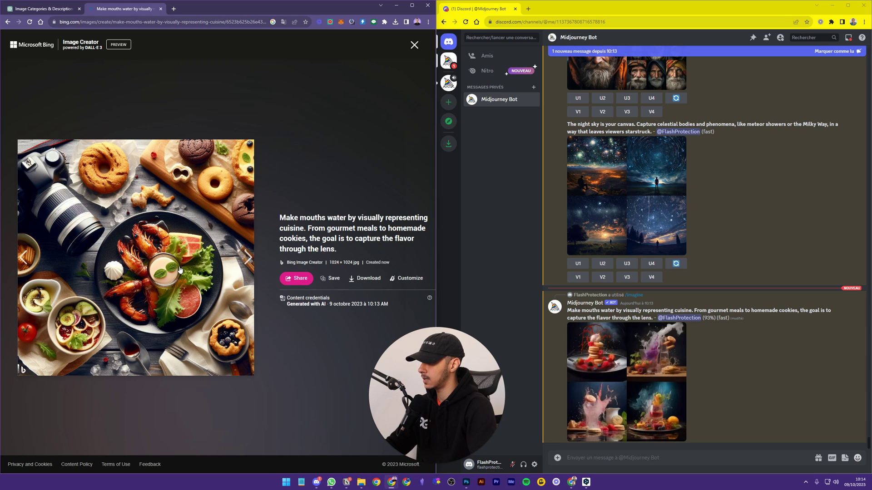
pyautogui.click(414, 44)
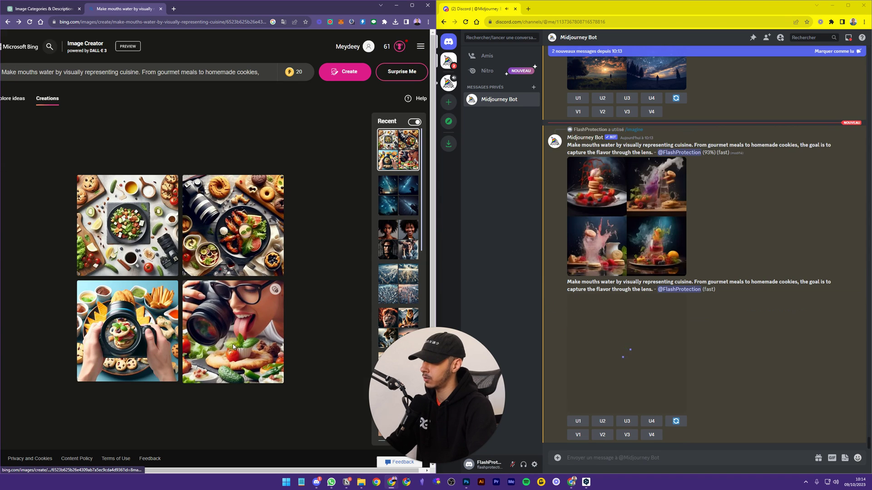
pyautogui.click(218, 378)
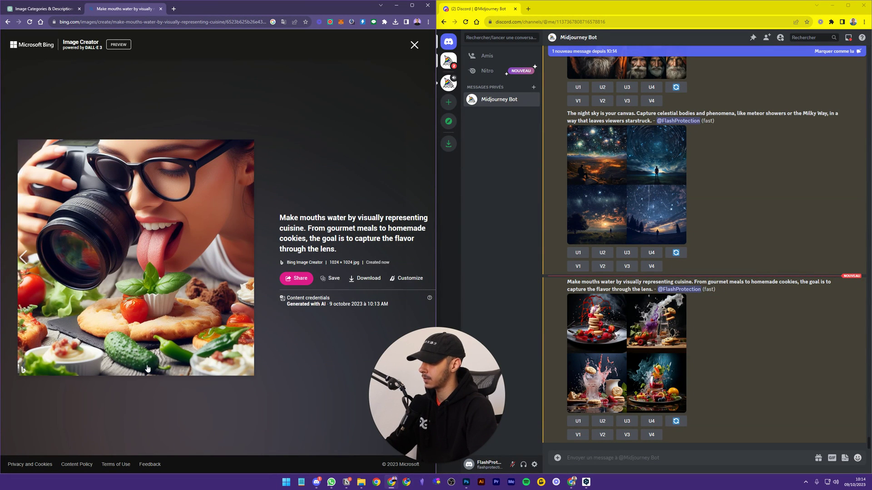
pyautogui.click(414, 44)
# Examine the enlarged Midjourney food image grid for comparison and close it
pyautogui.click(621, 336)
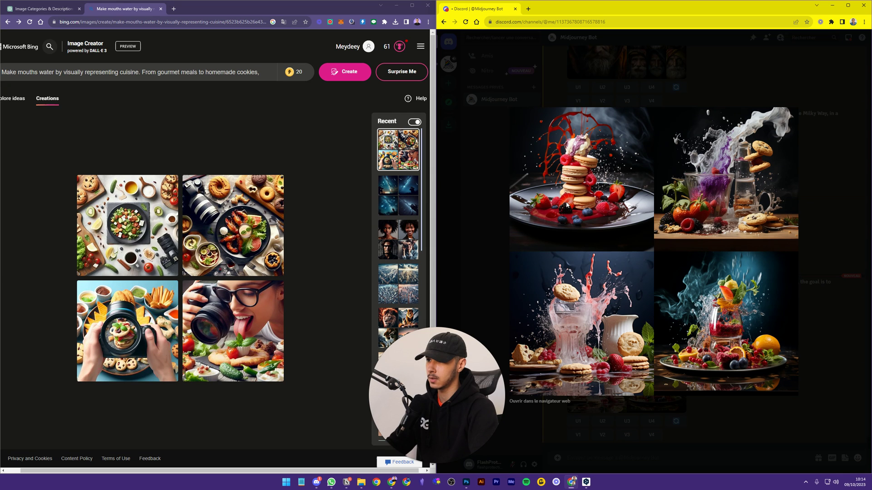
pyautogui.click(471, 230)
pyautogui.click(633, 372)
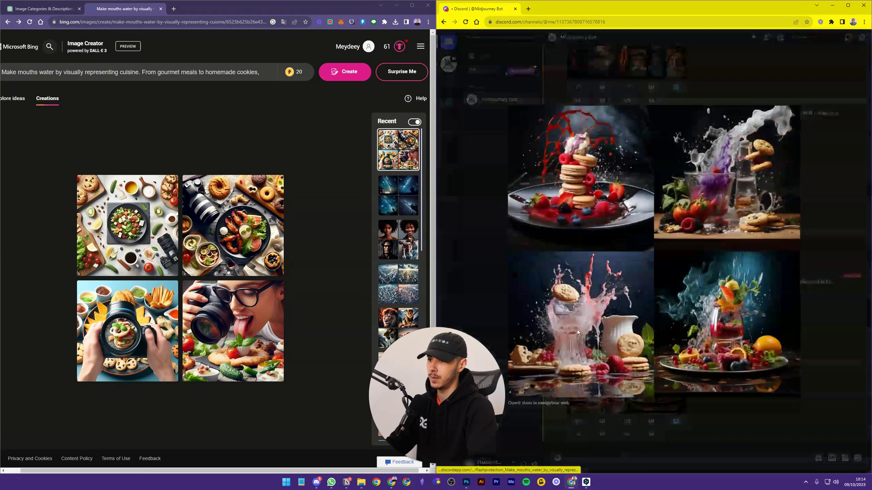
pyautogui.click(824, 327)
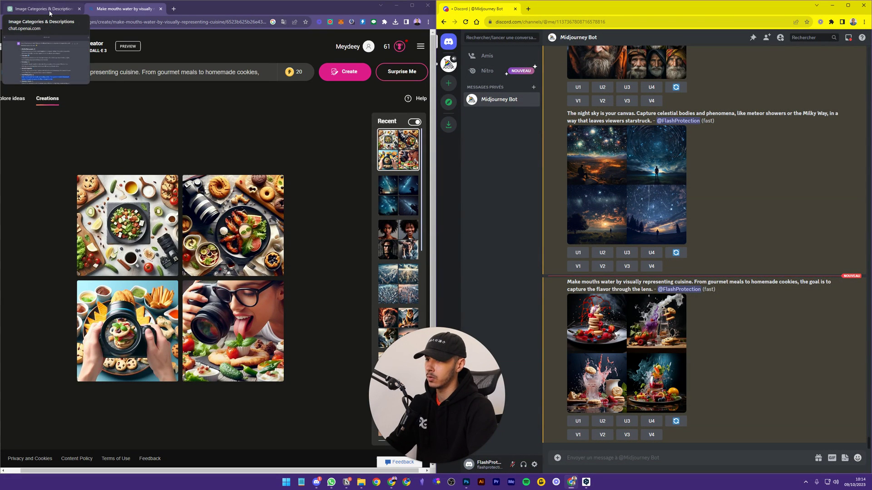
# Copy the Adventure Sports description from ChatGPT and generate images from it in Bing Image Creator
pyautogui.click(50, 11)
pyautogui.tripleClick(104, 266)
pyautogui.click(121, 9)
pyautogui.tripleClick(106, 73)
pyautogui.hotkey('ctrl', 'v')
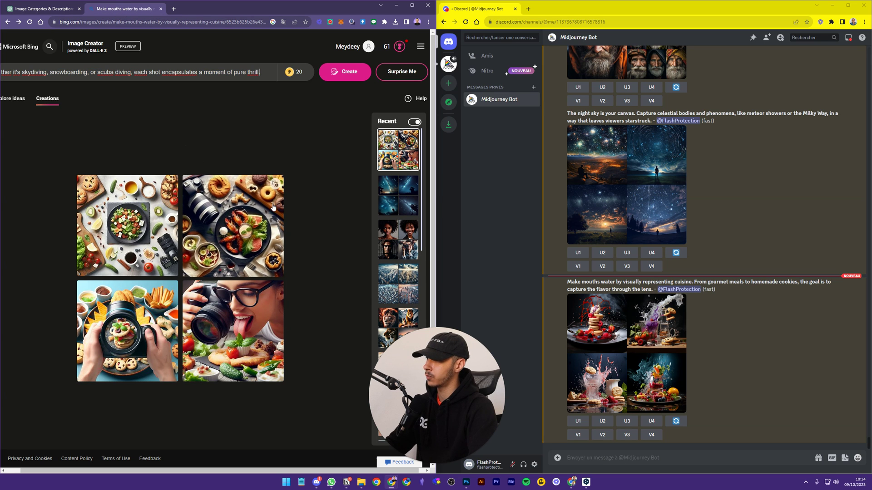
pyautogui.click(341, 77)
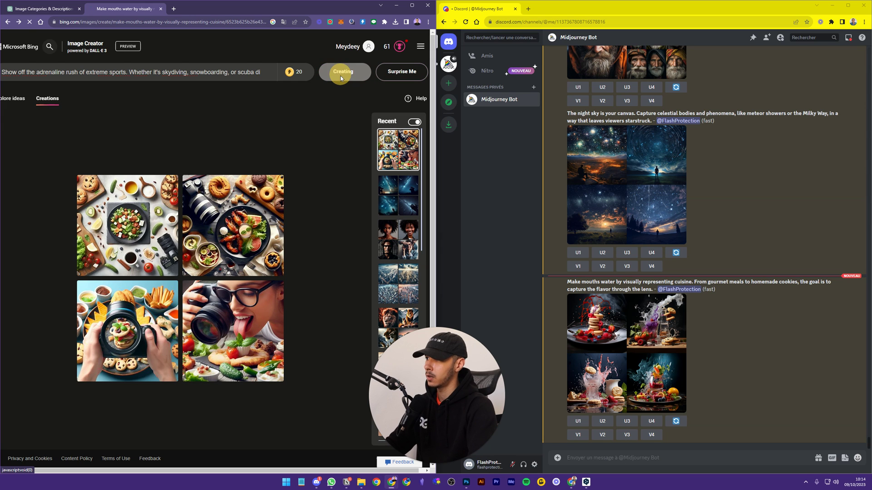
# Submit the extreme sports description as a Midjourney /imagine prompt in Discord
pyautogui.click(697, 459)
pyautogui.write('/imagine')
pyautogui.press('Tab')
pyautogui.hotkey('ctrl', 'v')
pyautogui.press('Return')
# Translate the extreme sports prompt into French in the translation app, read it and minimize the window
pyautogui.tripleClick(157, 72)
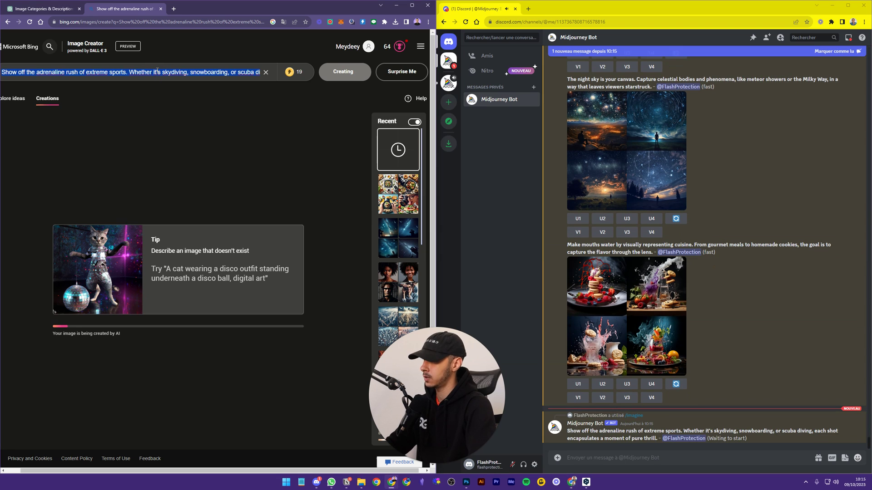
pyautogui.hotkey('ctrl', 'c')
pyautogui.hotkey('ctrl', 'c')
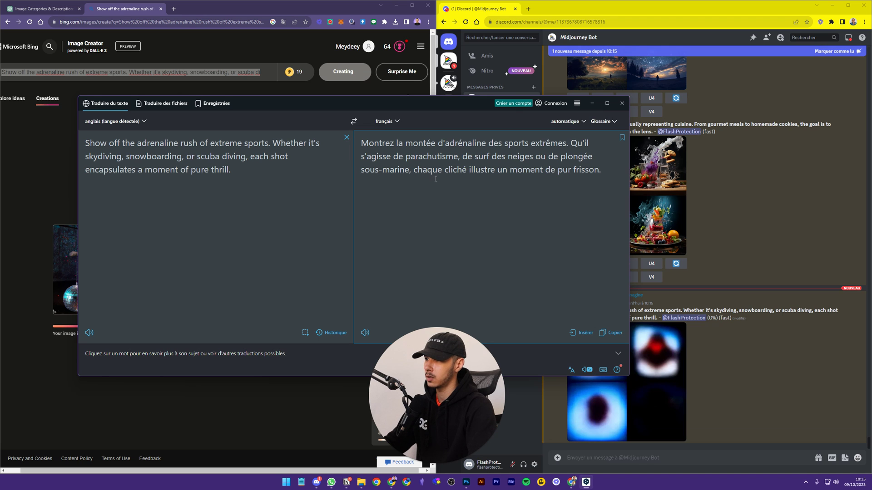
pyautogui.click(592, 104)
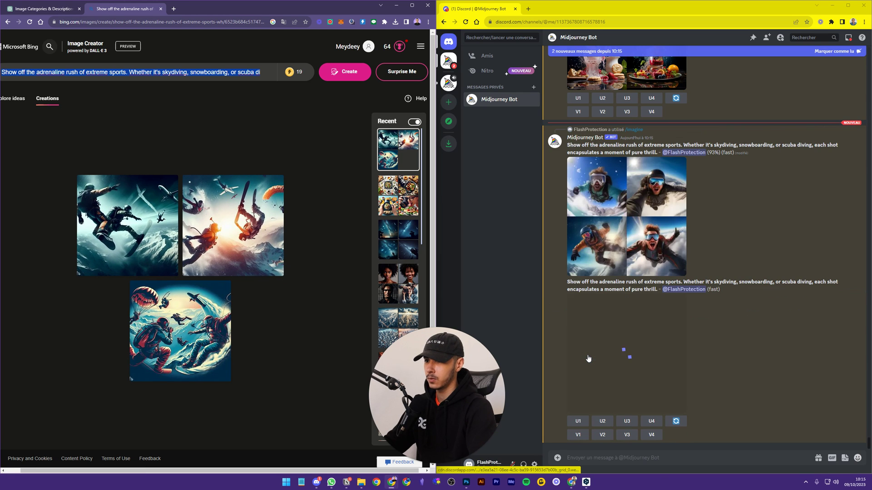
# Compare the enlarged Midjourney extreme sports grid with the Bing images of the upside-down skier and the illustrated skydivers
pyautogui.click(595, 353)
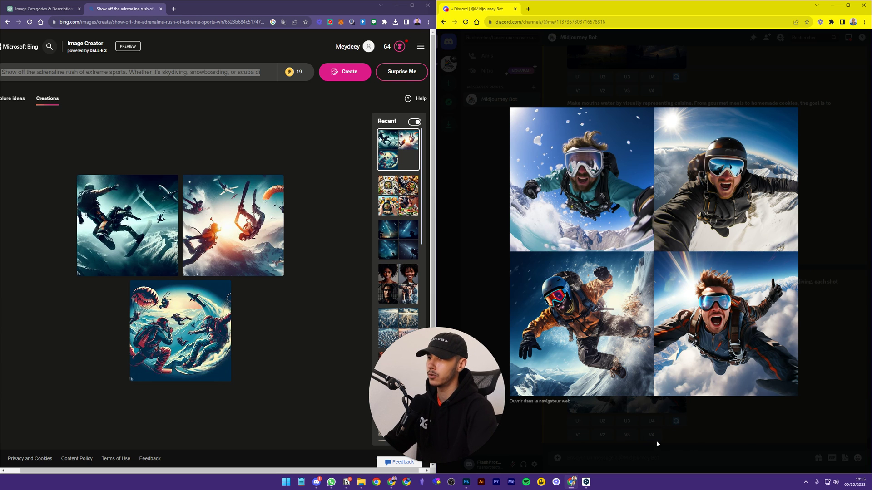
pyautogui.click(745, 447)
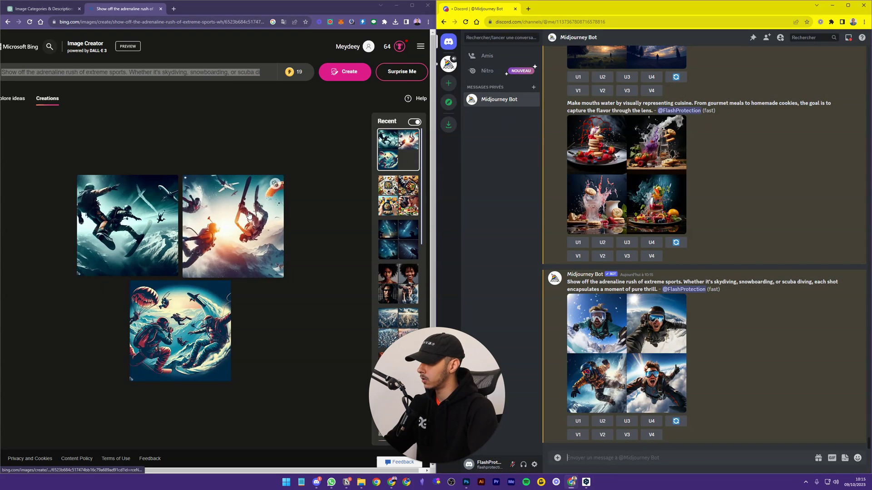
pyautogui.click(248, 213)
pyautogui.click(415, 45)
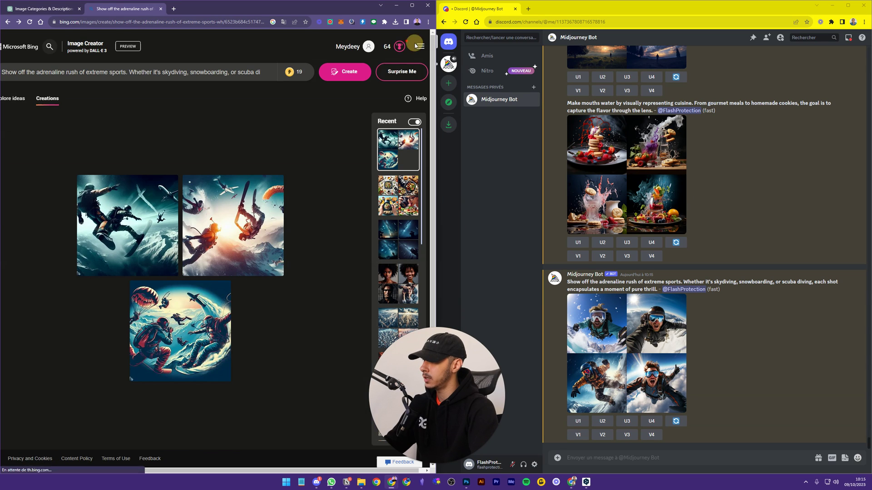
pyautogui.click(182, 332)
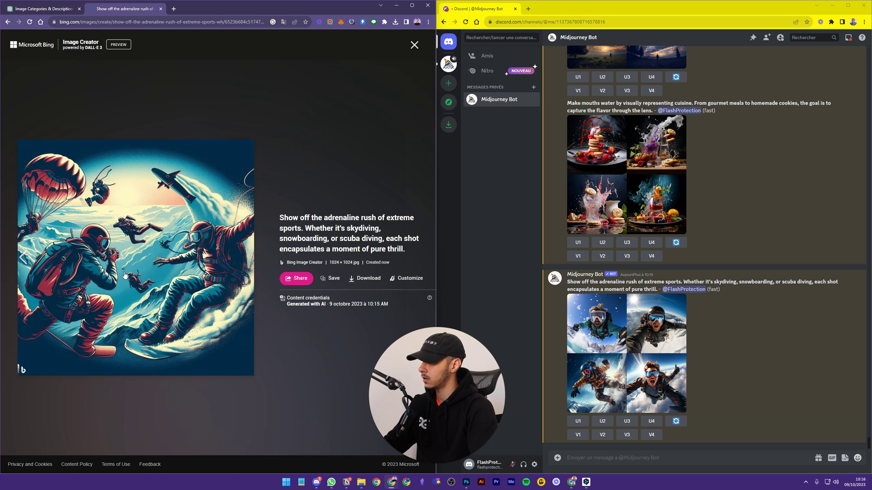
pyautogui.click(414, 45)
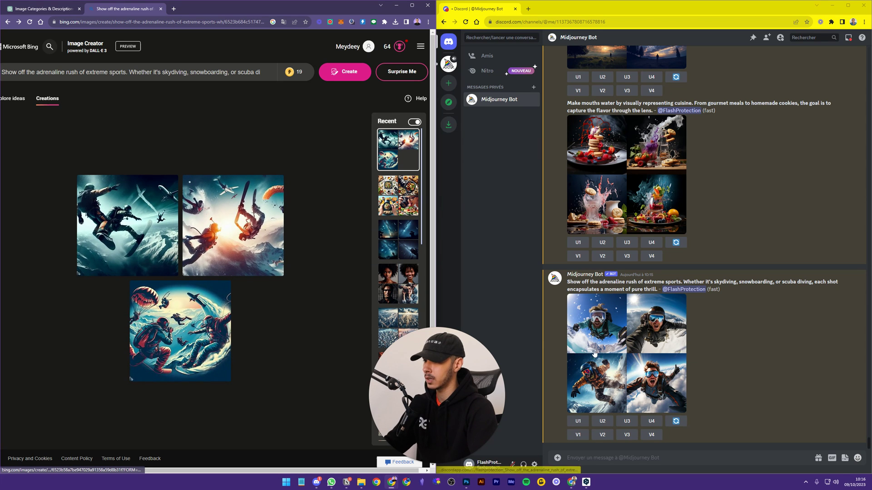
pyautogui.click(663, 370)
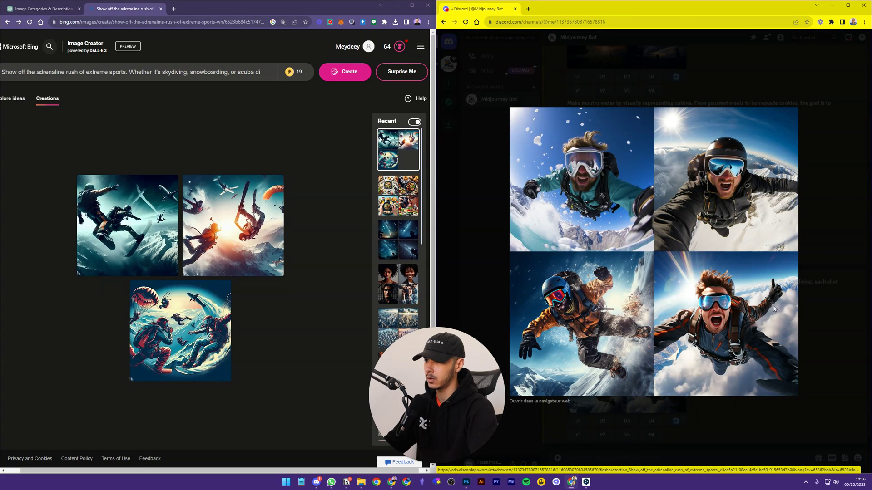
# Close the enlarged Midjourney grid, copy the Historical Monuments description from ChatGPT and replace the Bing Image Creator prompt with it
pyautogui.click(809, 331)
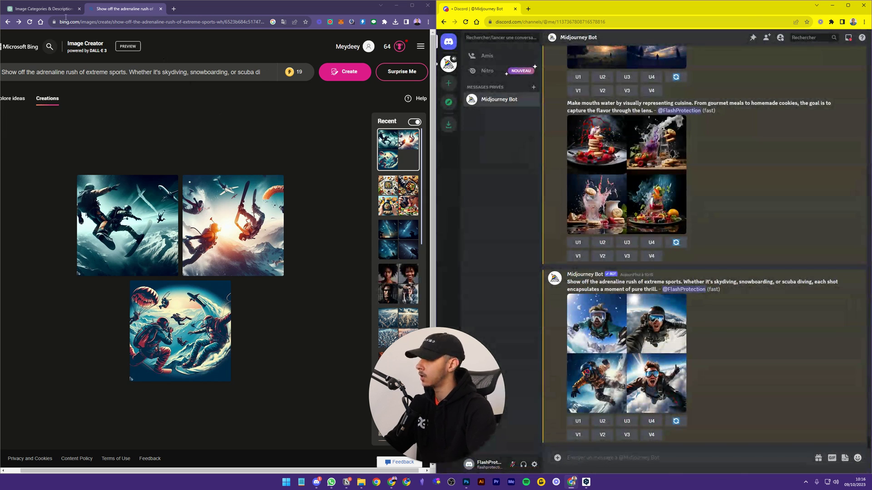
pyautogui.click(45, 6)
pyautogui.tripleClick(123, 300)
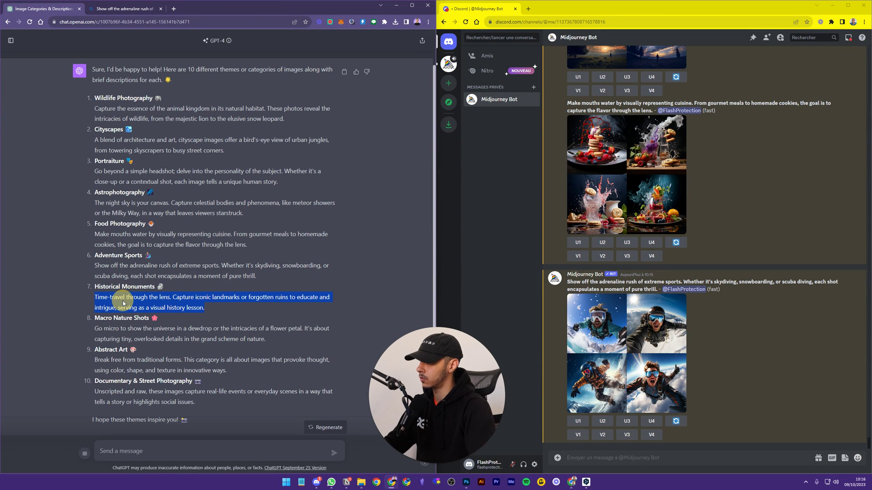
pyautogui.click(121, 9)
pyautogui.click(122, 70)
pyautogui.hotkey('ctrl', 'a')
pyautogui.hotkey('ctrl', 'v')
# Submit the Historical Monuments description as a Midjourney /imagine prompt in Discord and start its image generation in Bing
pyautogui.click(647, 456)
pyautogui.write('/imagine')
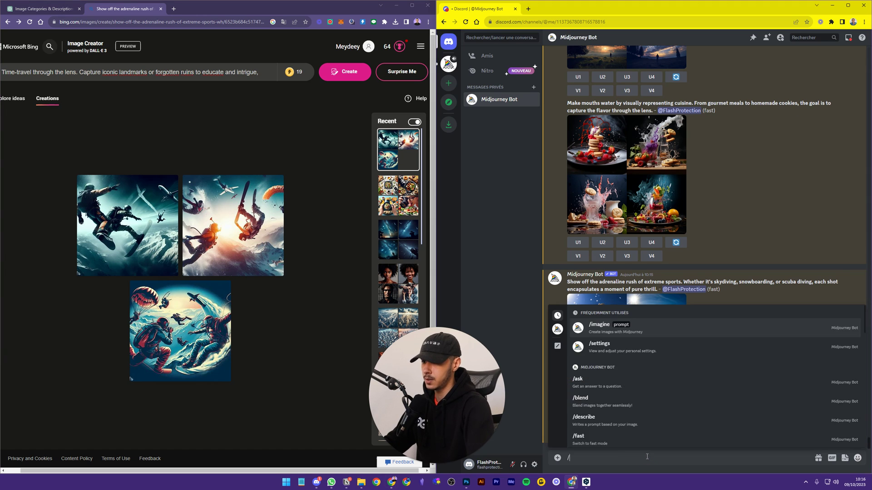
pyautogui.press('Return')
pyautogui.hotkey('ctrl', 'v')
pyautogui.press('Return')
pyautogui.click(346, 71)
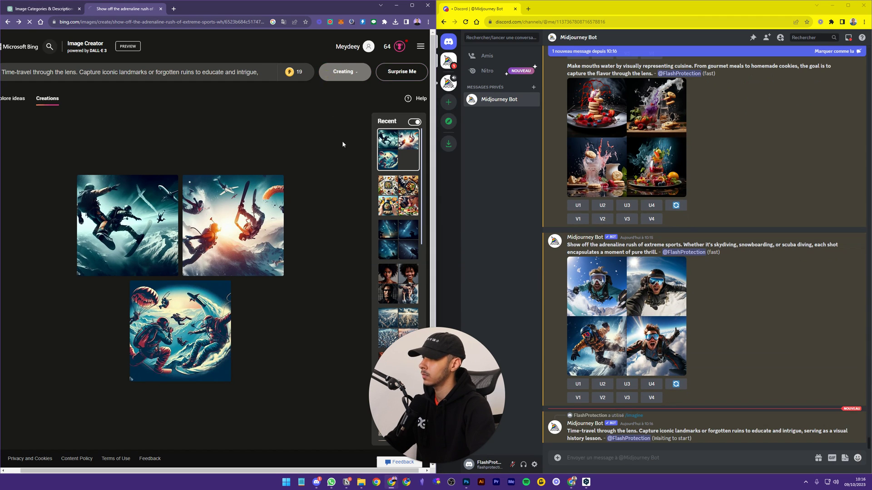
# Translate the Historical Monuments prompt into French in the translation app, read it and minimize the window
pyautogui.click(164, 71)
pyautogui.hotkey('ctrl', 'a')
pyautogui.hotkey('ctrl', 'c')
pyautogui.hotkey('ctrl', 'c')
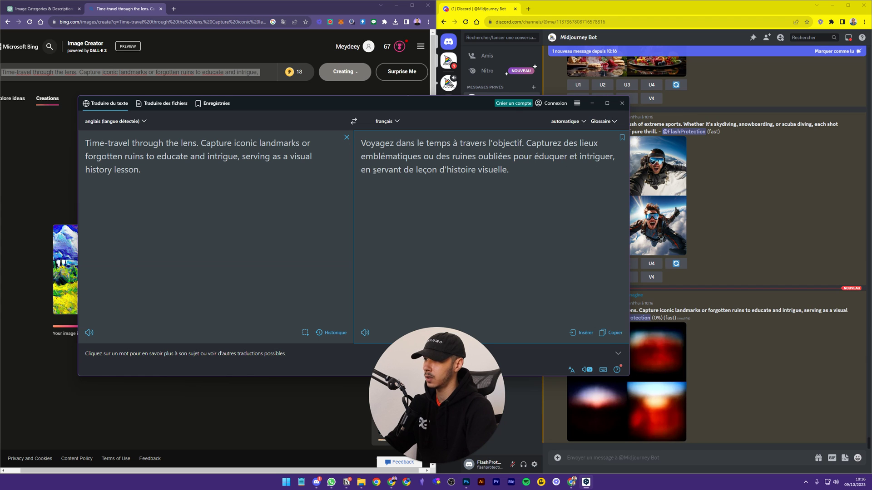
pyautogui.click(599, 104)
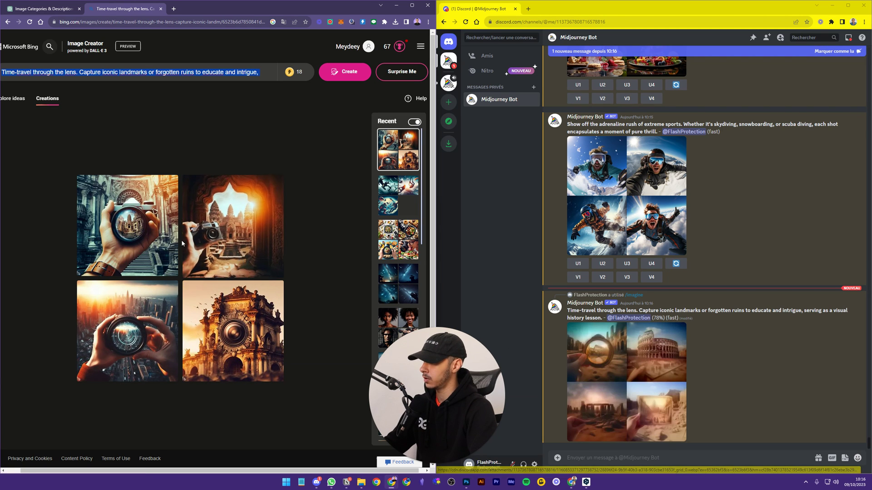
# Compare the enlarged Bing images of the handheld camera and the temple archway with the enlarged Midjourney ruins grid
pyautogui.click(145, 240)
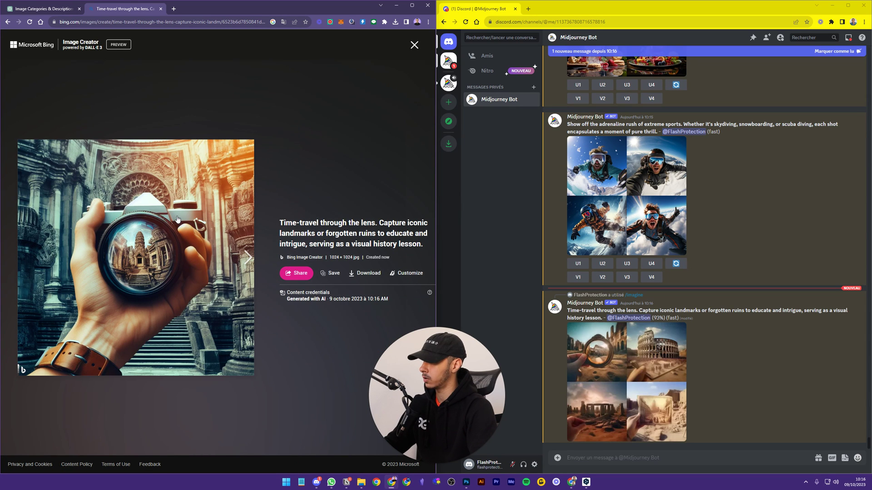
pyautogui.click(415, 51)
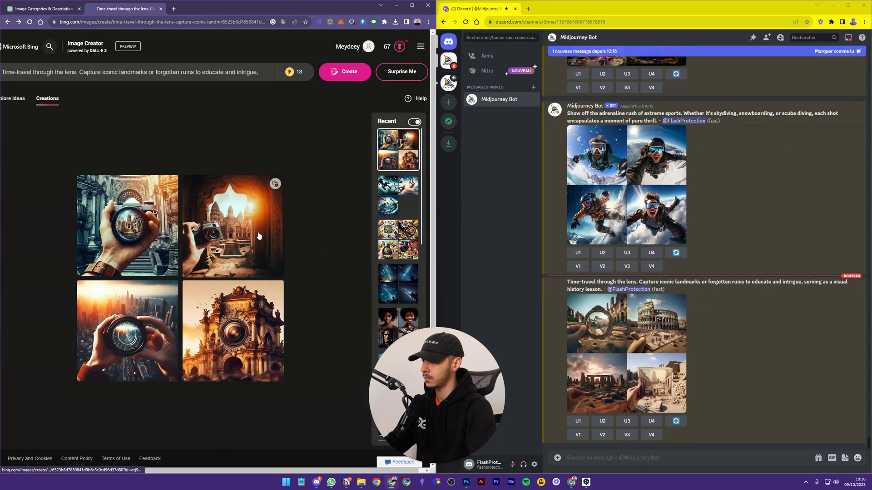
pyautogui.click(246, 219)
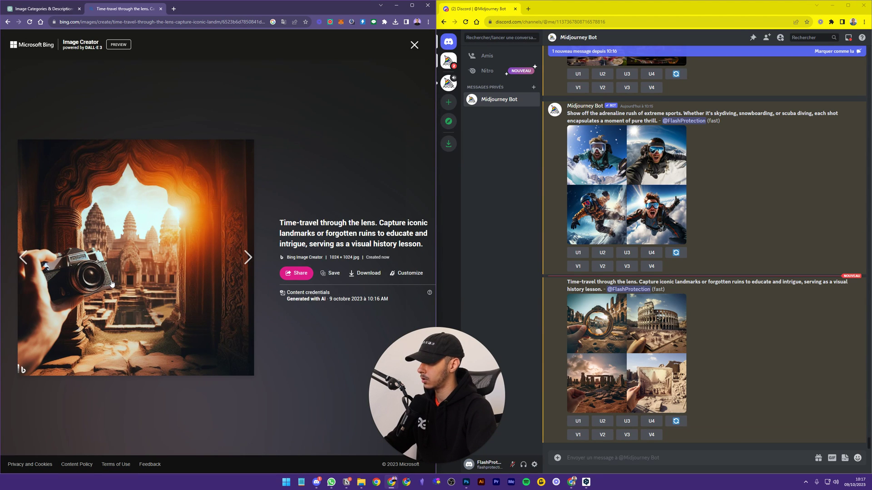
pyautogui.click(414, 46)
pyautogui.click(604, 373)
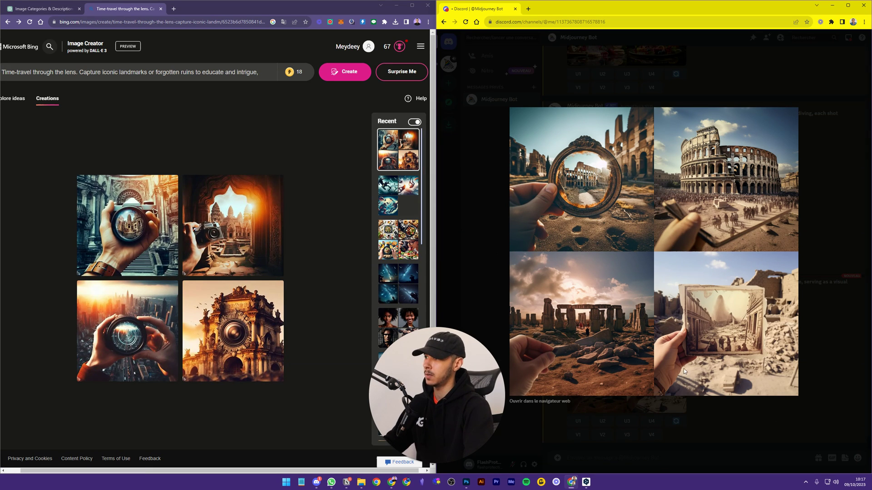
pyautogui.click(724, 420)
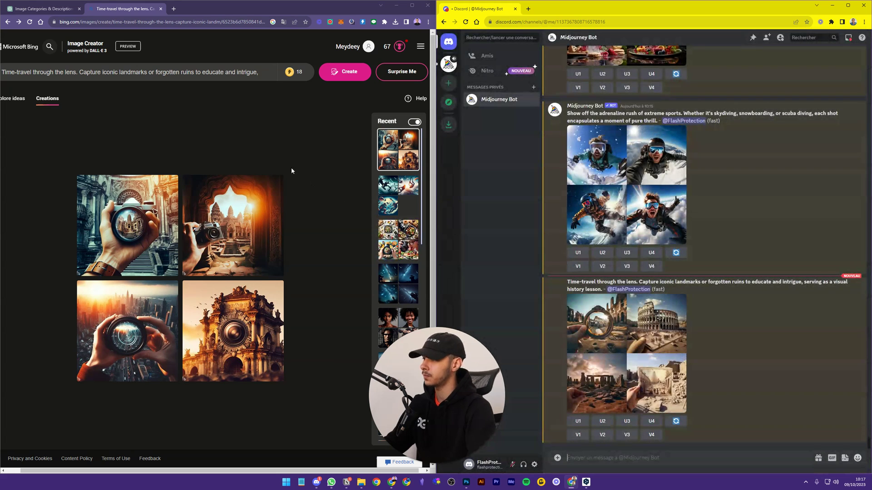
# Copy the Macro Nature Shots description from ChatGPT and generate images from it in Bing Image Creator
pyautogui.click(22, 13)
pyautogui.tripleClick(119, 330)
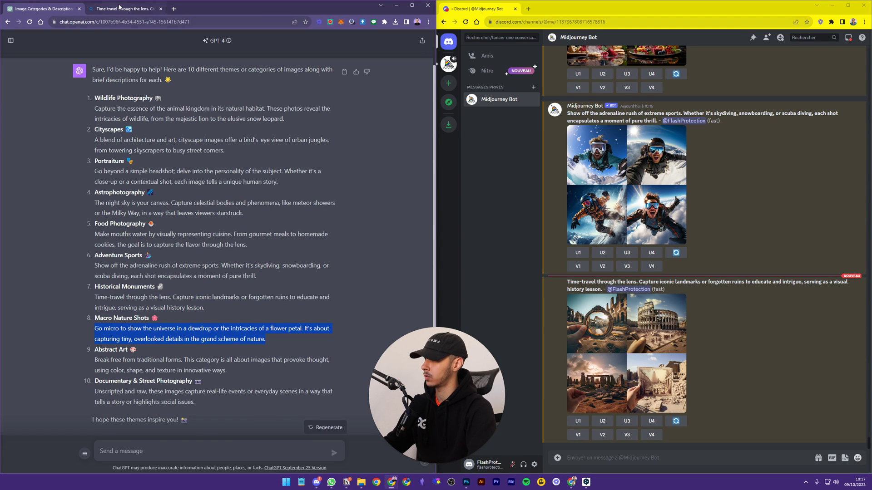
pyautogui.click(119, 6)
pyautogui.click(164, 73)
pyautogui.hotkey('ctrl', 'a')
pyautogui.hotkey('ctrl', 'v')
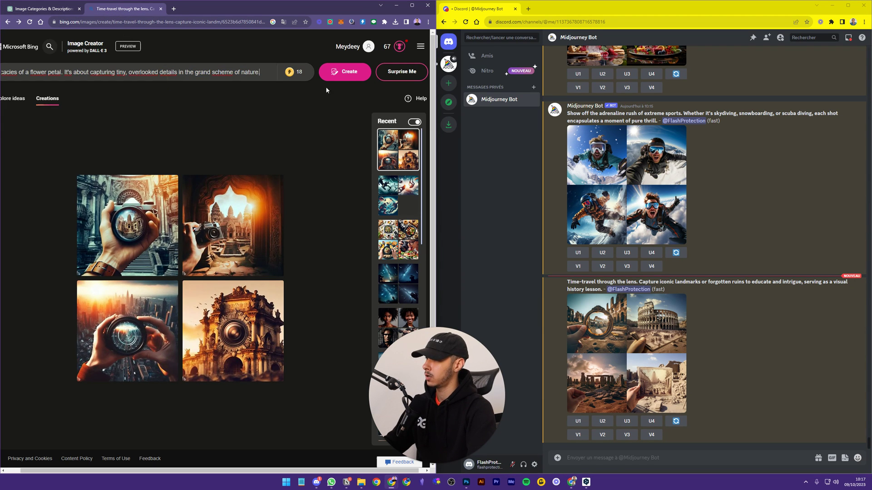
pyautogui.click(349, 72)
# Submit the Macro Nature Shots description as a Midjourney /imagine prompt in Discord
pyautogui.click(591, 458)
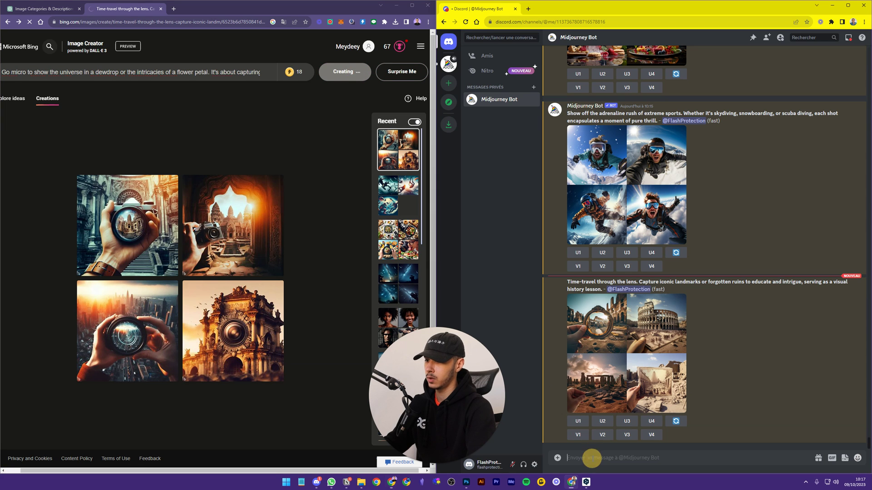
pyautogui.write('/imagine')
pyautogui.press('Return')
pyautogui.hotkey('ctrl', 'v')
pyautogui.press('Return')
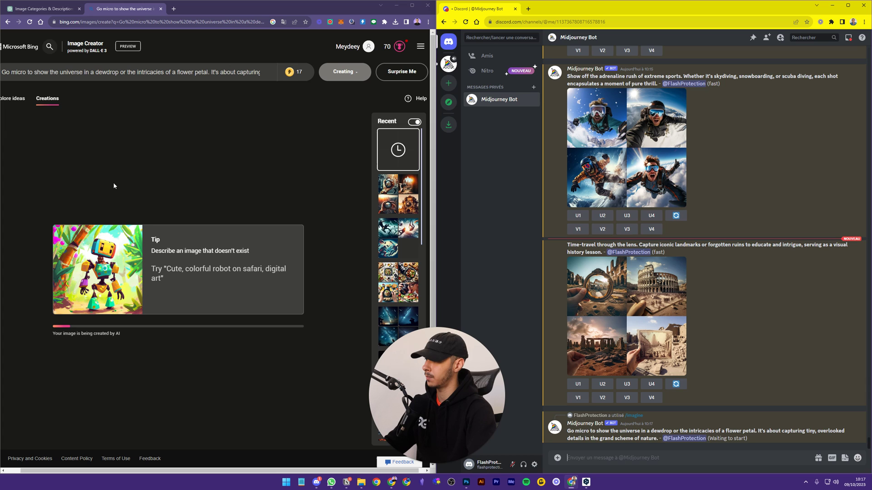
# Translate the Macro Nature Shots prompt into French in the translation app, read it and put the window away
pyautogui.tripleClick(102, 71)
pyautogui.hotkey('ctrl', 'c')
pyautogui.hotkey('ctrl', 'c')
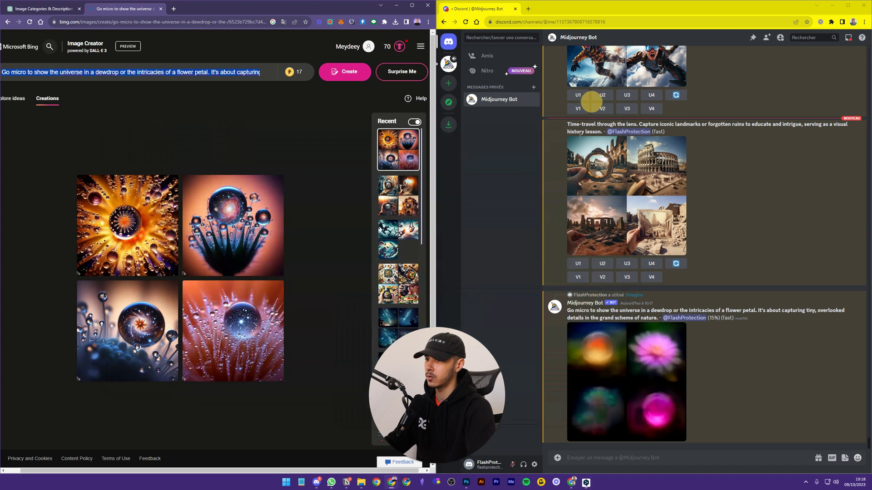
pyautogui.click(354, 393)
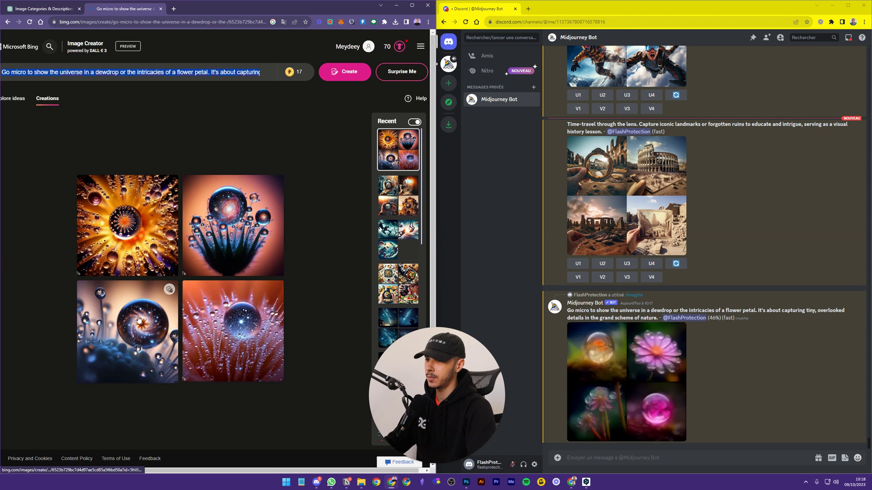
# Examine the Bing image of the dewdrop containing a galaxy and an orange flower at full size, including its surrounding droplets
pyautogui.click(134, 322)
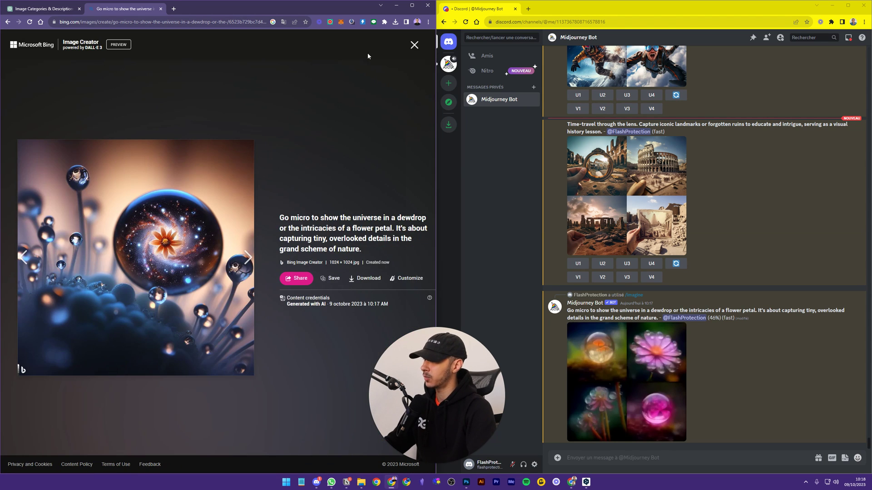
pyautogui.click(411, 46)
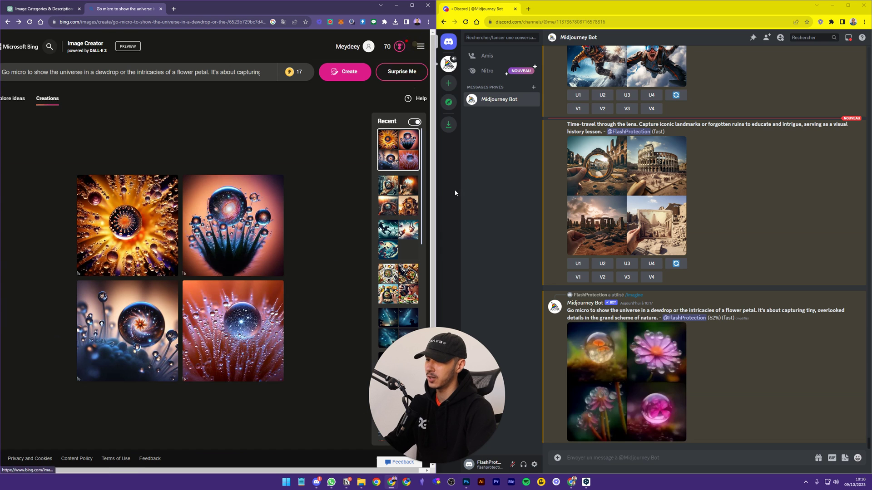
pyautogui.click(91, 312)
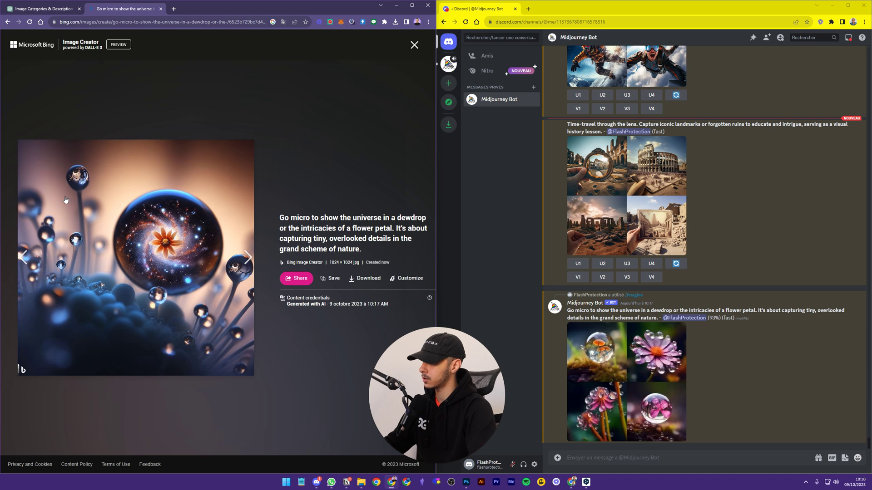
pyautogui.click(414, 45)
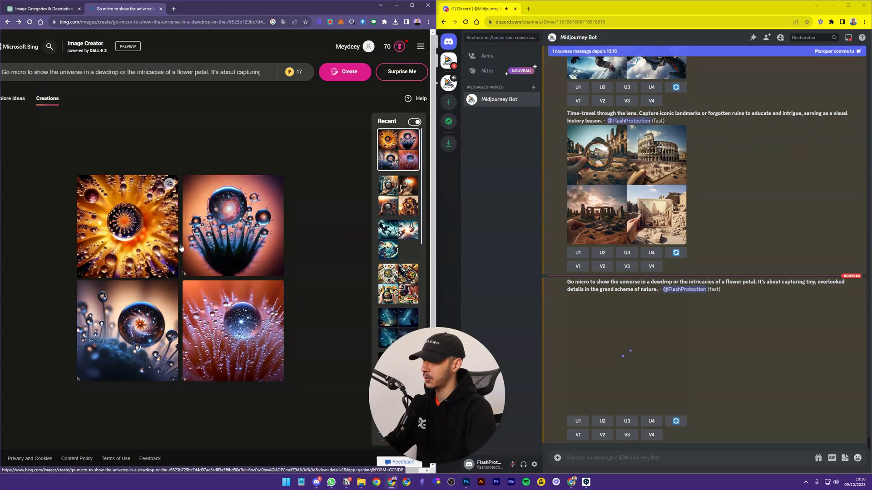
# Compare the enlarged Midjourney dewdrop and flower grid with the Bing image of the starry dewdrop on pink petals
pyautogui.click(627, 349)
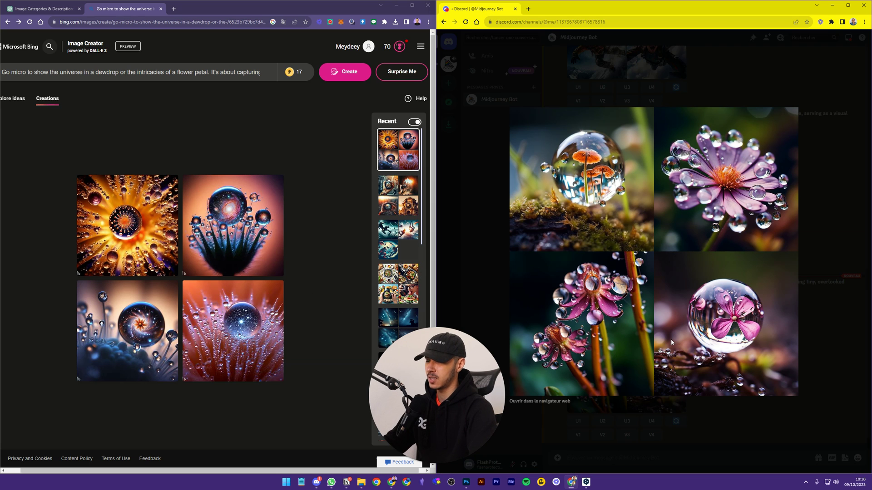
pyautogui.click(814, 321)
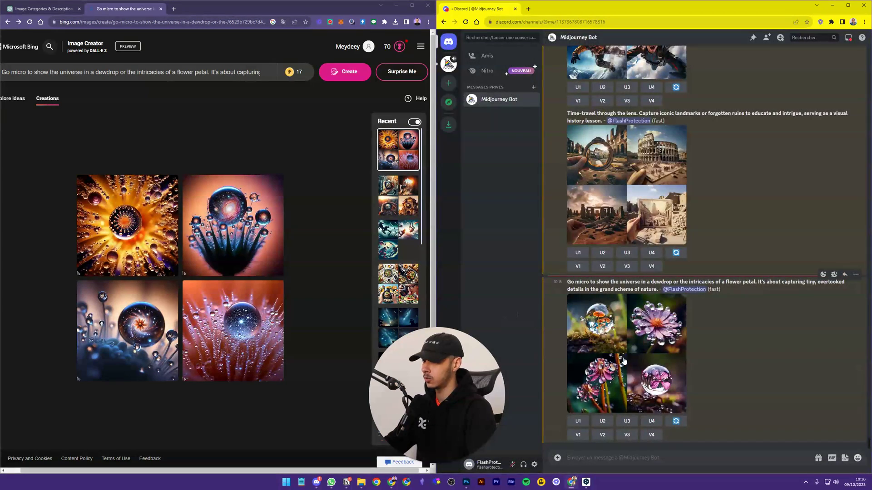
pyautogui.click(624, 361)
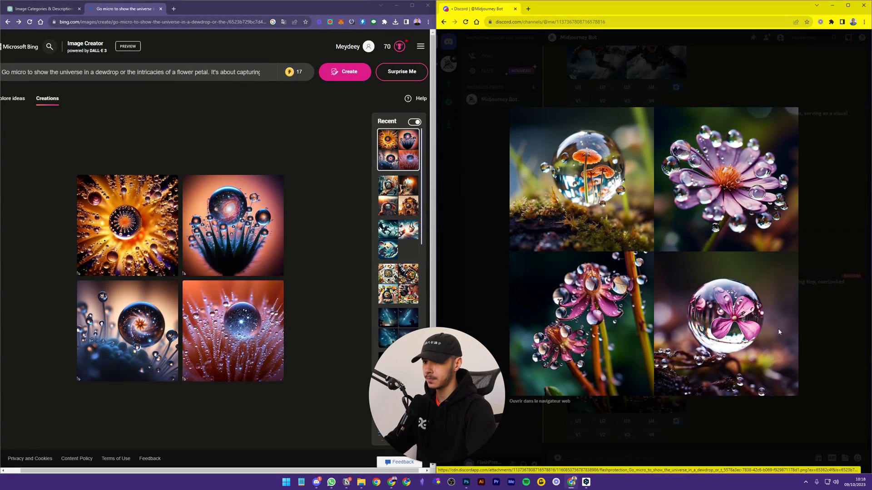
pyautogui.click(818, 330)
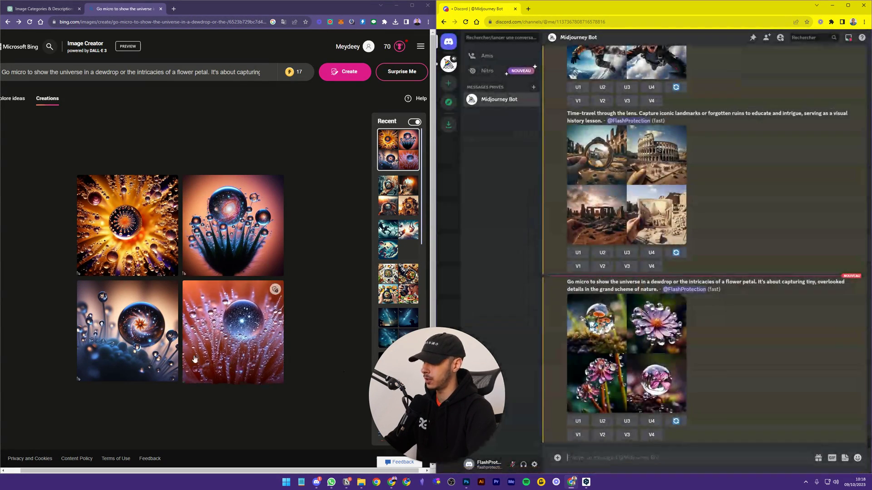
pyautogui.click(194, 359)
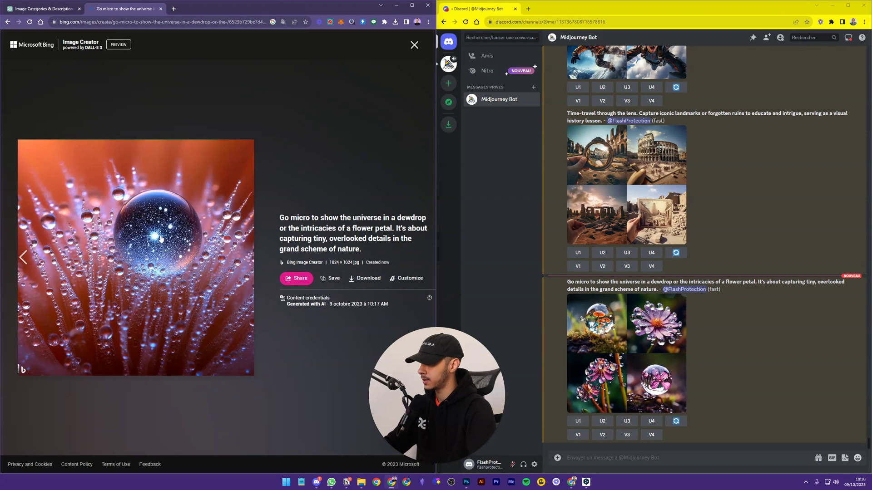
pyautogui.click(414, 48)
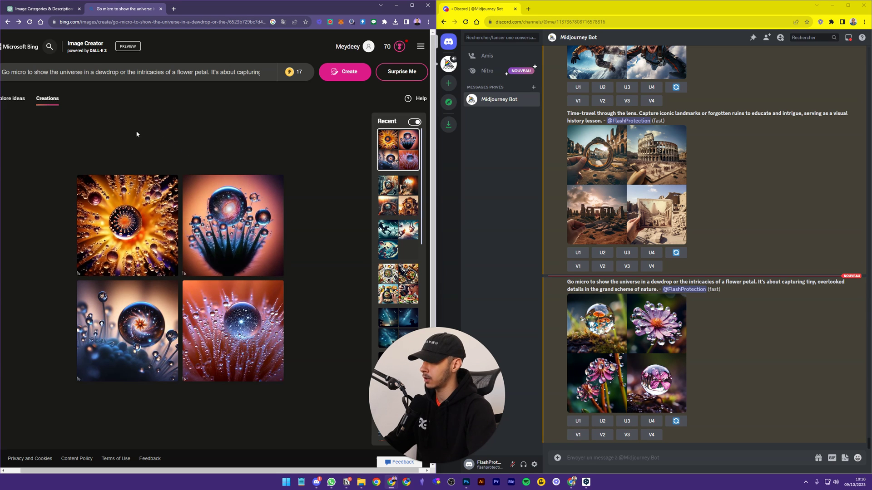
# Copy the Abstract Art description from ChatGPT and generate images from it in Bing Image Creator
pyautogui.click(53, 10)
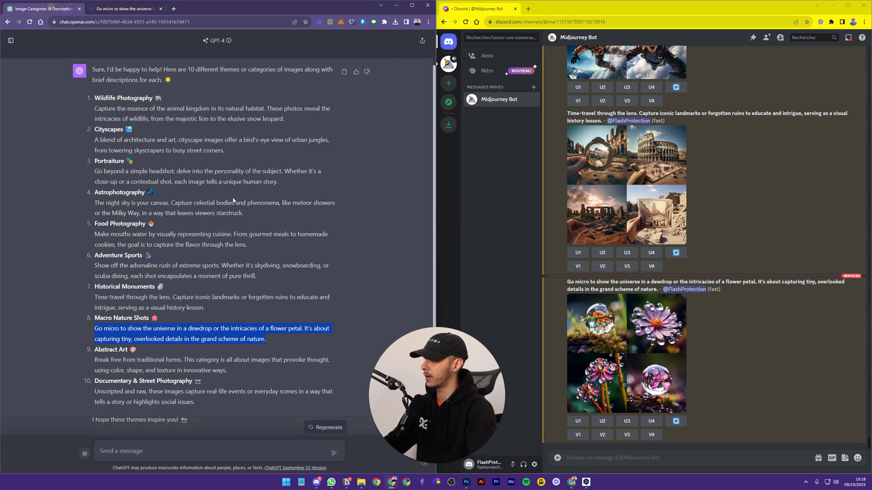
pyautogui.scroll(-1, 113, 334)
pyautogui.click(114, 333)
pyautogui.tripleClick(113, 334)
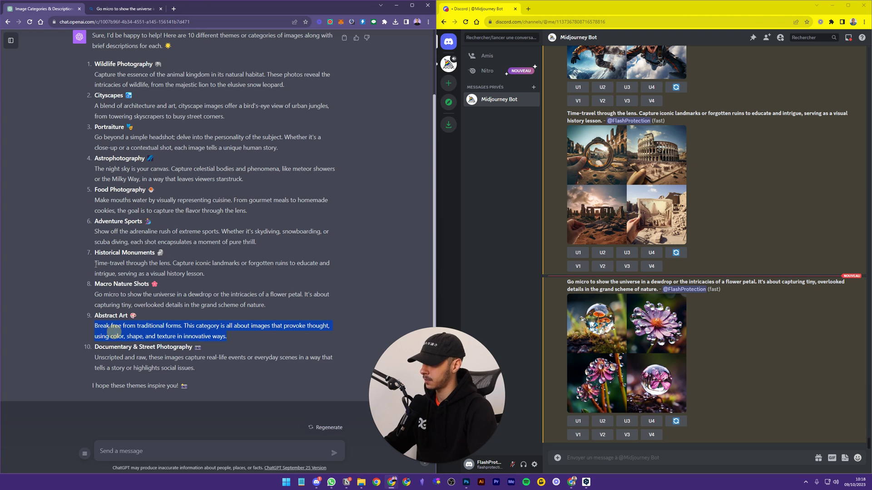
pyautogui.click(122, 8)
pyautogui.click(134, 78)
pyautogui.hotkey('ctrl', 'a')
pyautogui.hotkey('ctrl', 'v')
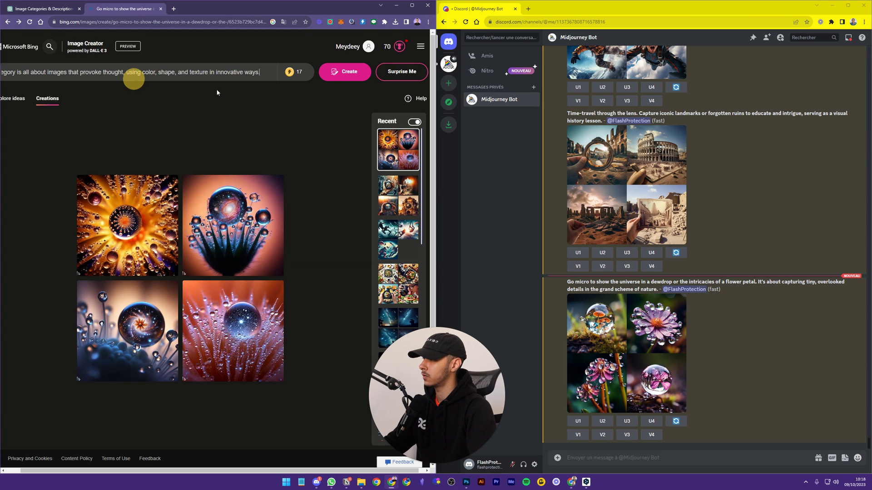
pyautogui.click(345, 71)
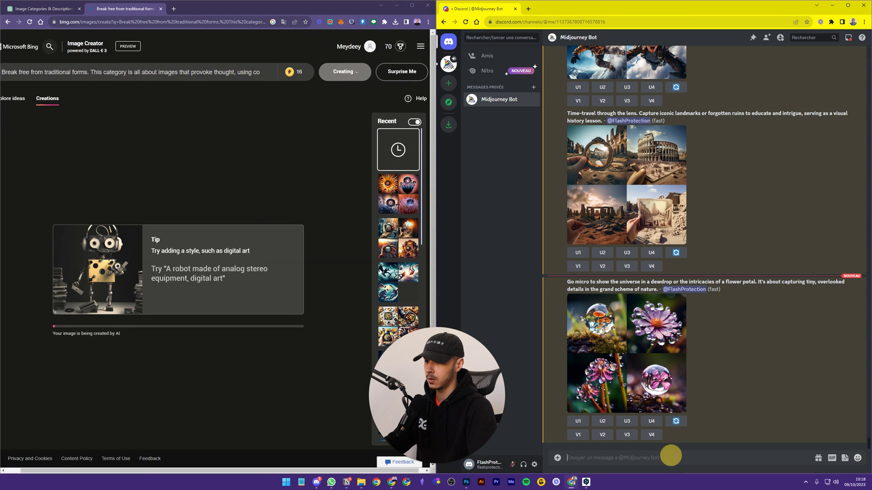
# Submit the Abstract Art description as a Midjourney /imagine prompt in Discord
pyautogui.click(667, 456)
pyautogui.write('/')
pyautogui.press('Return')
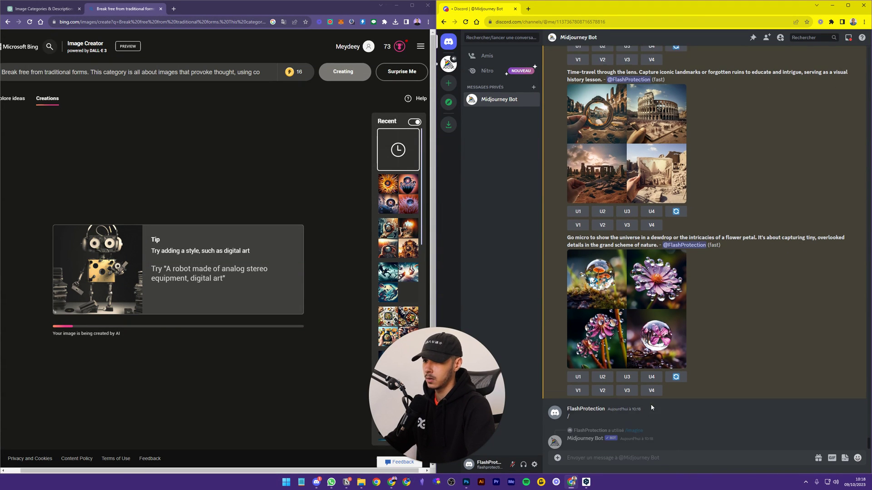
# Translate the Abstract Art prompt into French in the translation app, read through the translation and minimize the window
pyautogui.click(142, 78)
pyautogui.hotkey('ctrl', 'a')
pyautogui.hotkey('ctrl', 'c')
pyautogui.hotkey('ctrl', 'c')
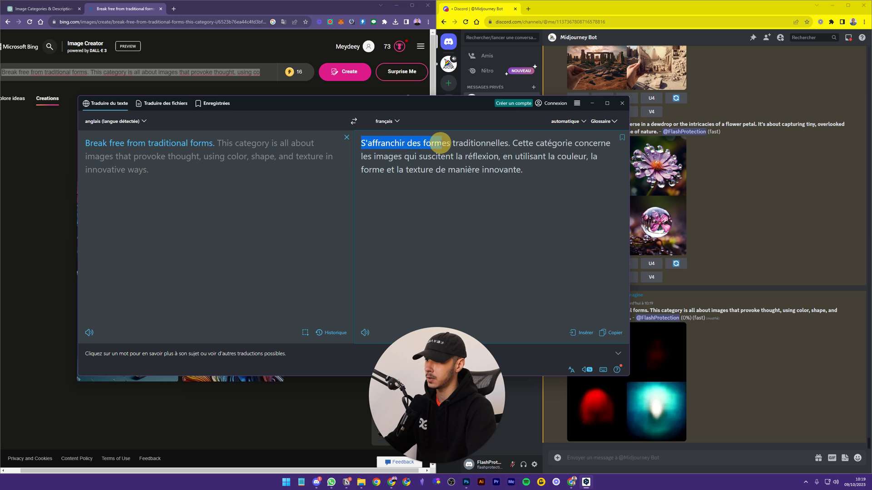
pyautogui.click(531, 156)
pyautogui.moveTo(576, 159); pyautogui.dragTo(429, 172)
pyautogui.click(593, 103)
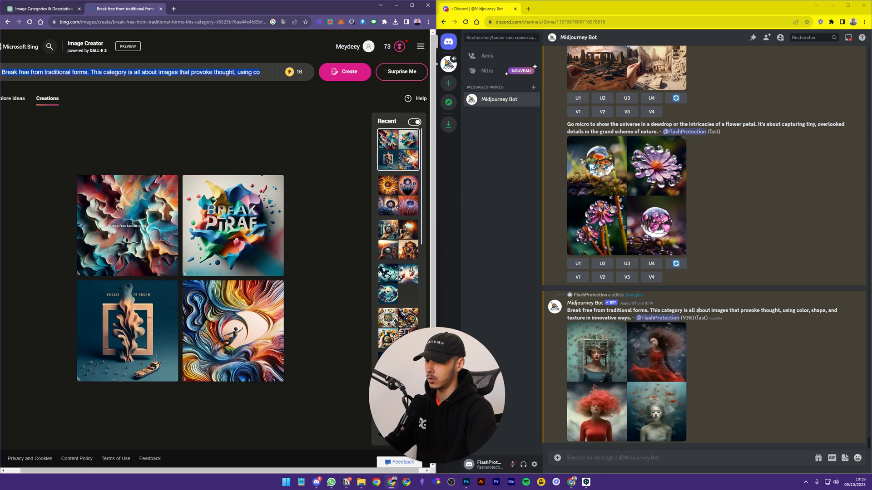
# Compare the enlarged Bing image of colourful abstract waves with the enlarged Midjourney Abstract Art grid
pyautogui.click(138, 238)
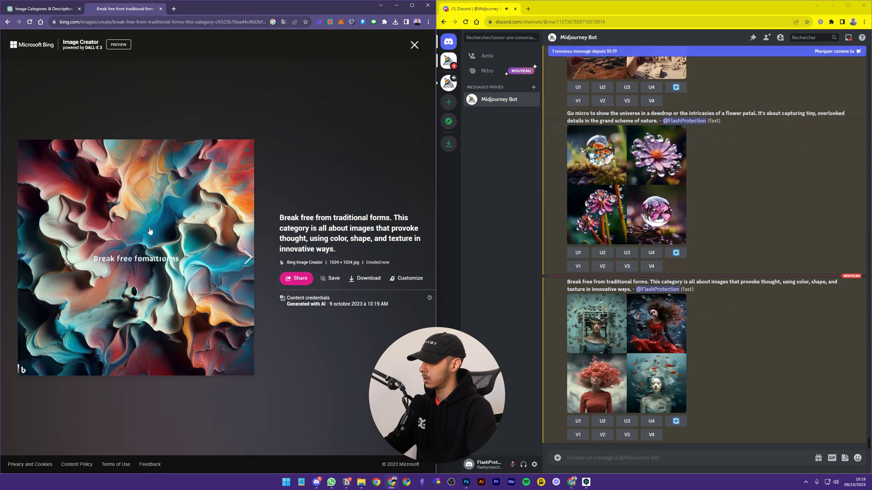
pyautogui.click(415, 44)
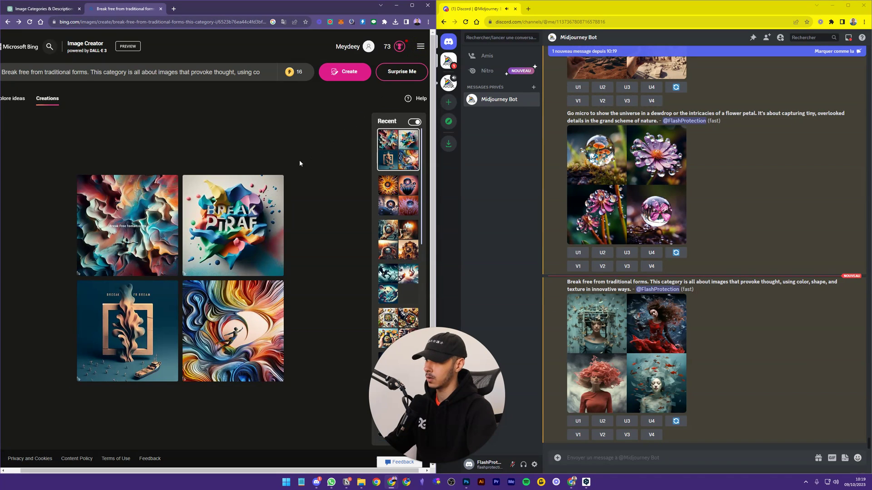
pyautogui.click(598, 347)
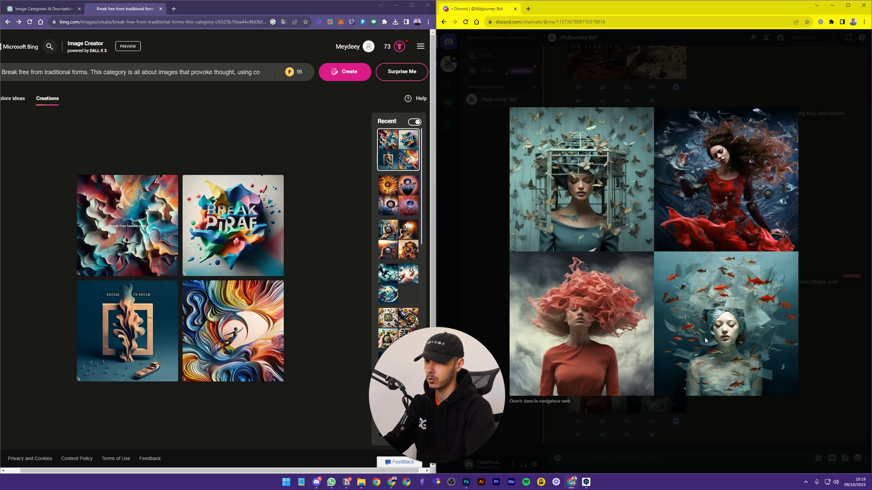
pyautogui.click(834, 383)
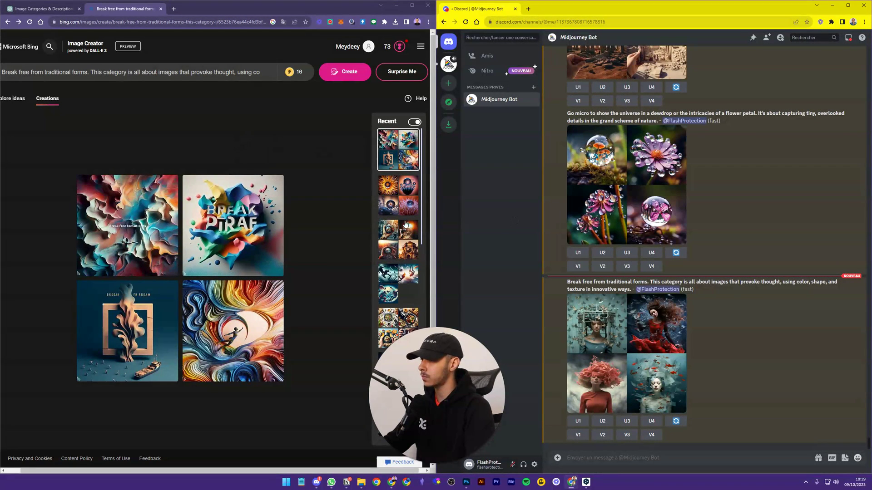
# Copy the Documentary & Street Photography description from ChatGPT and generate images from it in Bing Image Creator
pyautogui.click(50, 9)
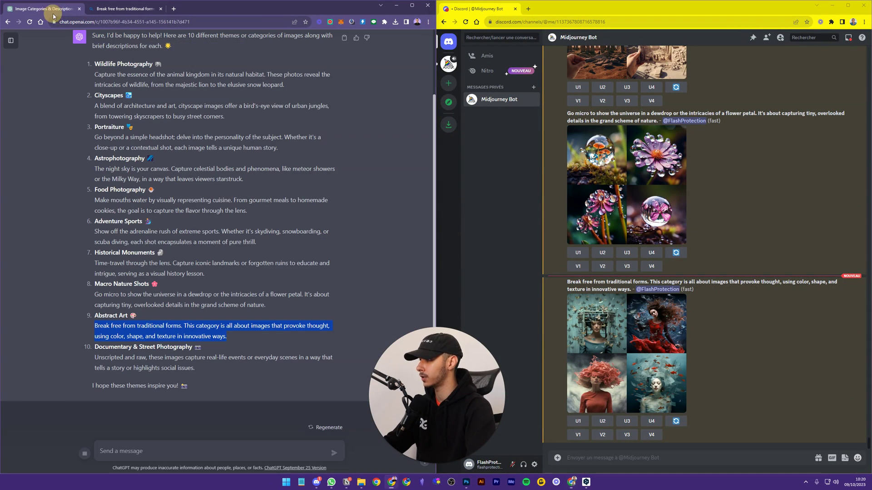
pyautogui.tripleClick(142, 357)
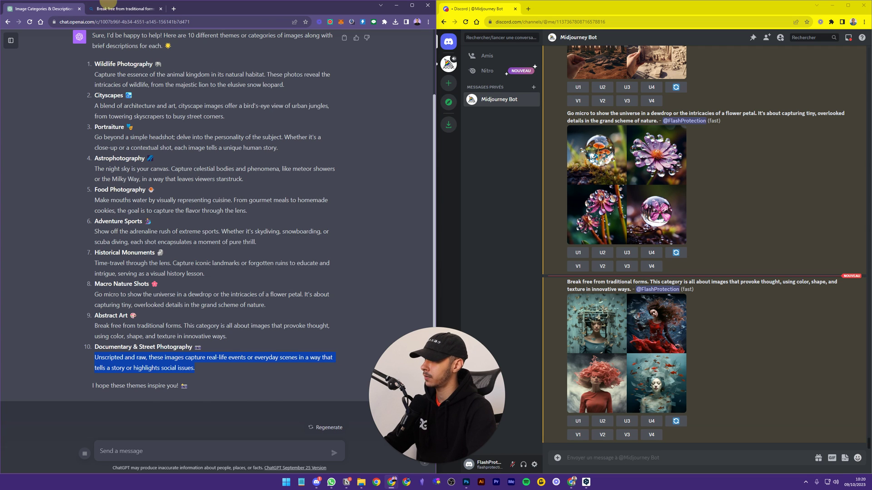
pyautogui.click(122, 9)
pyautogui.click(185, 73)
pyautogui.hotkey('ctrl', 'a')
pyautogui.hotkey('ctrl', 'v')
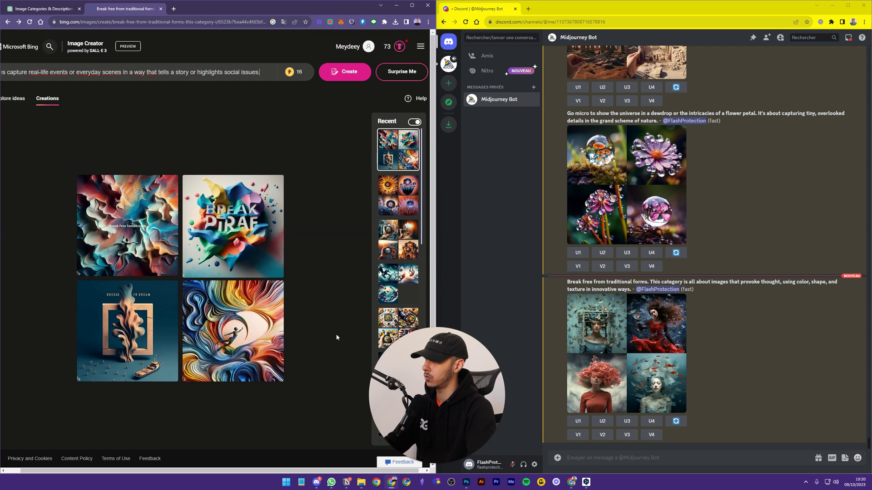
pyautogui.click(337, 71)
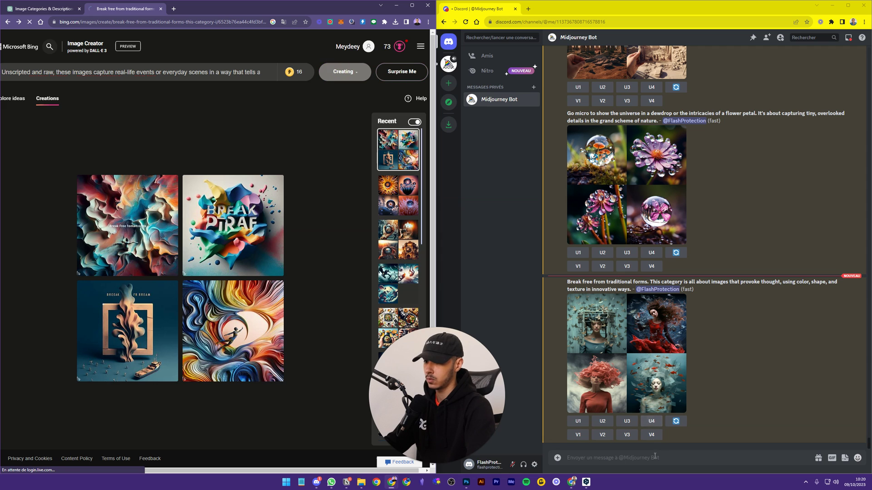
# Submit the Documentary & Street Photography description as a Midjourney /imagine prompt in Discord
pyautogui.click(649, 458)
pyautogui.write('/imagine')
pyautogui.press('Tab')
pyautogui.hotkey('ctrl', 'v')
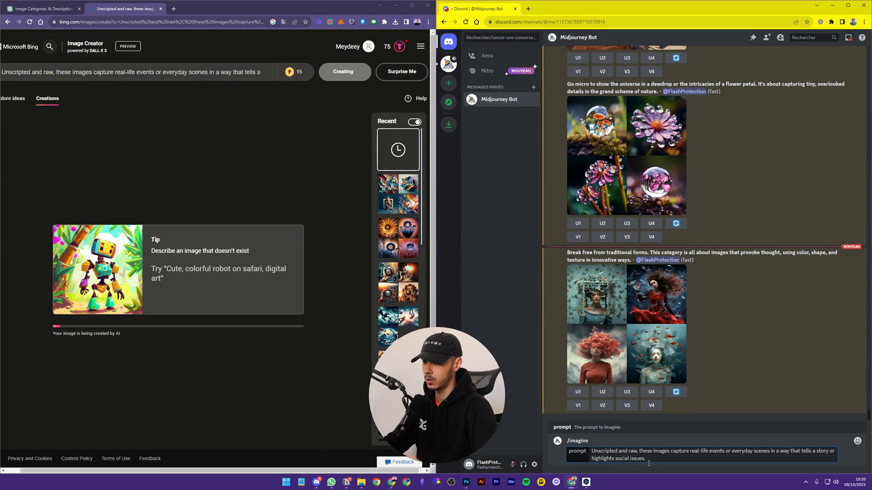
pyautogui.press('Return')
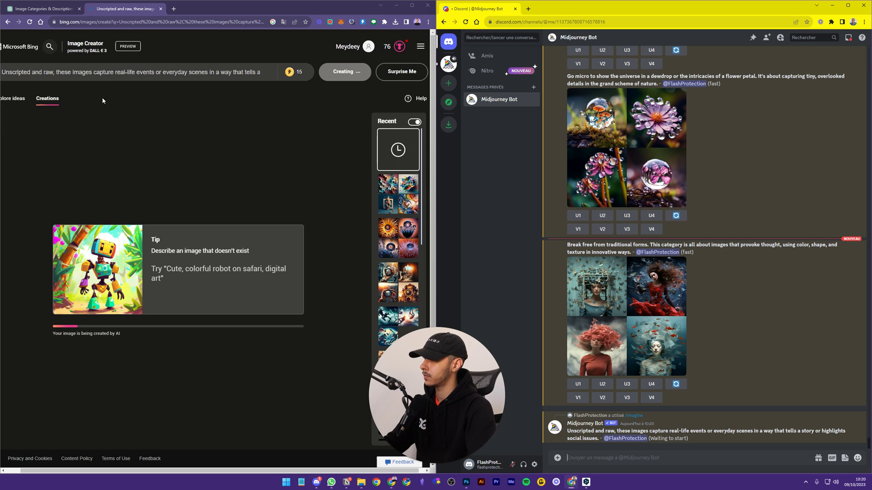
# Translate the Documentary & Street Photography prompt into French in the translation app, read it and minimize the window
pyautogui.tripleClick(108, 73)
pyautogui.hotkey('ctrl', 'c')
pyautogui.hotkey('ctrl', 'c')
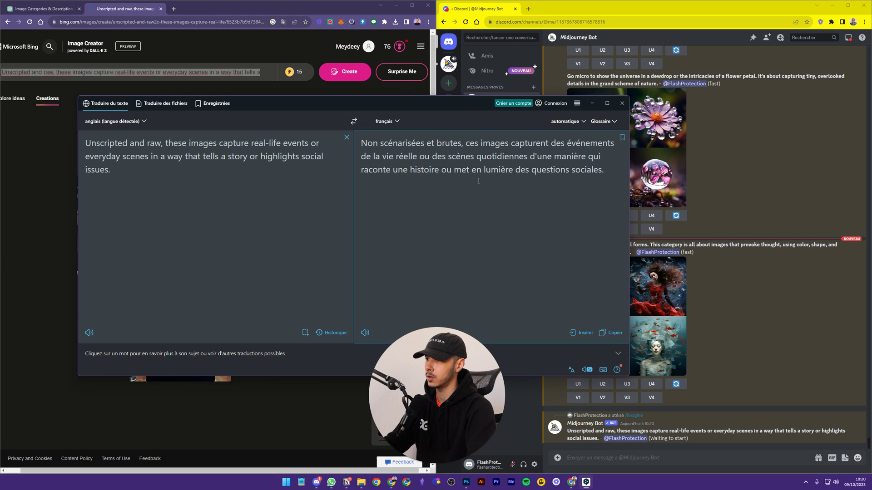
pyautogui.click(592, 103)
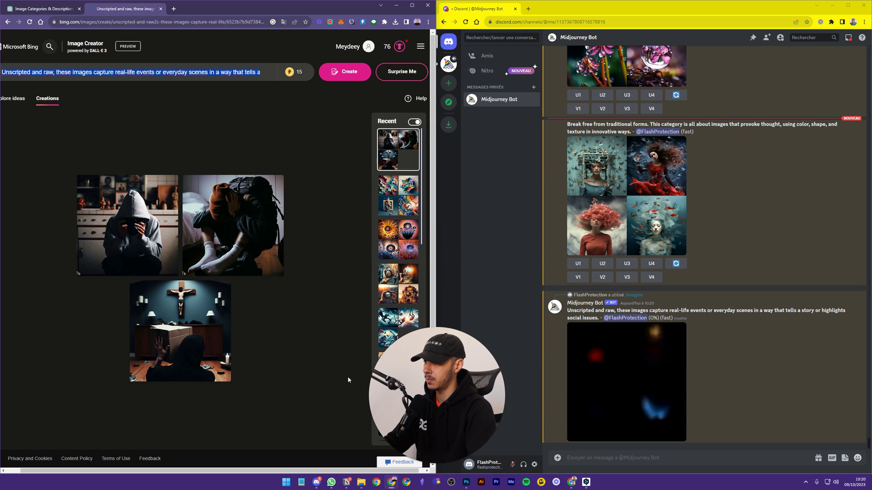
# Examine the enlarged Bing image of the hooded figure with a cardboard box in front of a crucifix
pyautogui.click(213, 330)
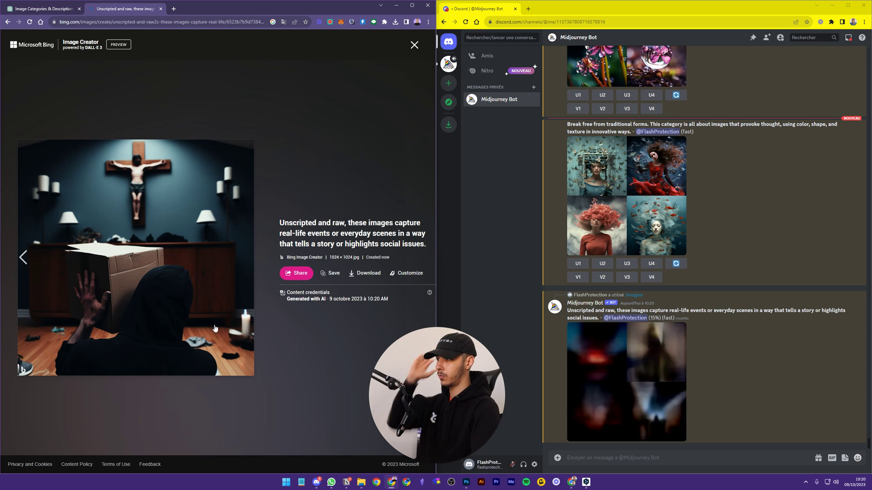
pyautogui.click(414, 46)
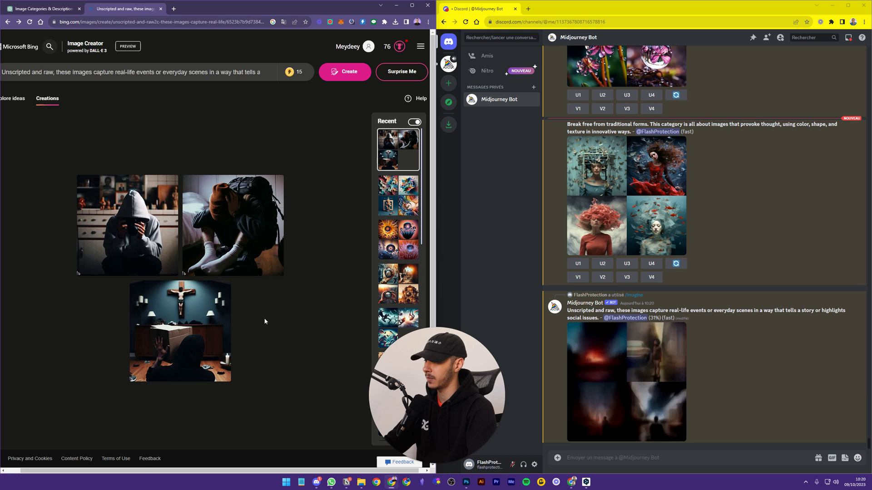
pyautogui.click(205, 306)
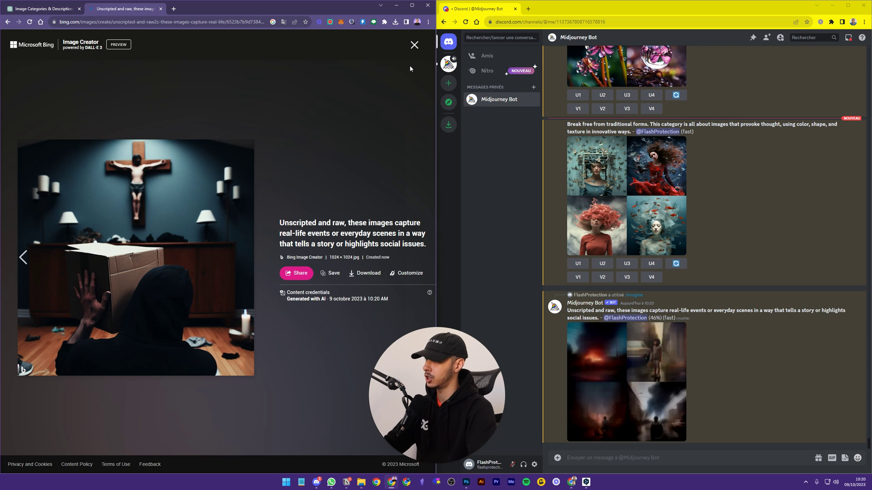
pyautogui.click(412, 46)
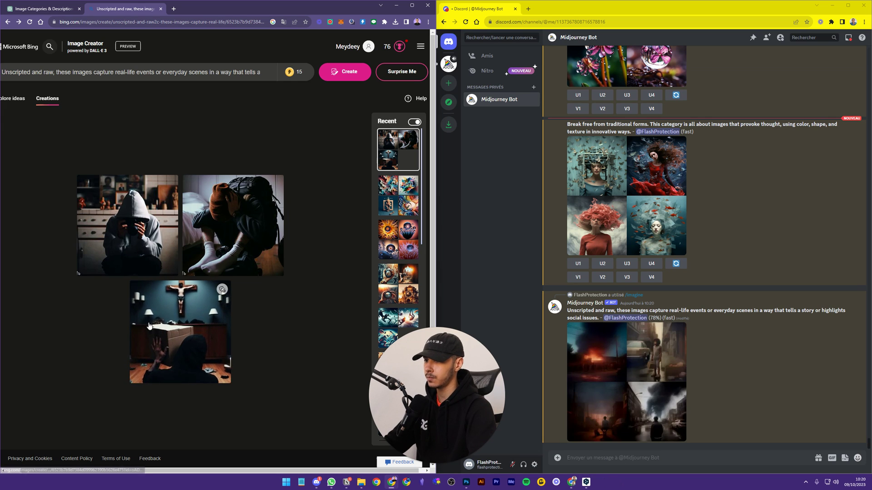
# Compare the enlarged Bing images of the backpacker and the hooded person with the enlarged Midjourney street-scene grid
pyautogui.click(239, 216)
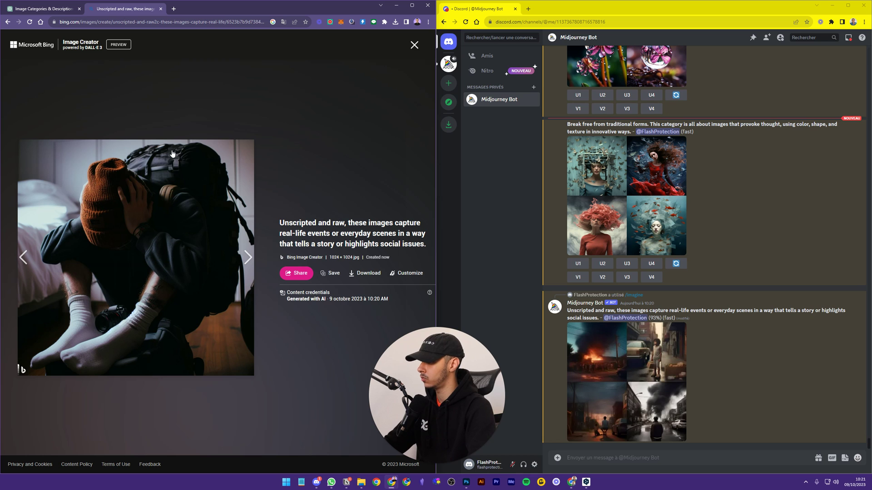
pyautogui.click(414, 45)
pyautogui.click(149, 218)
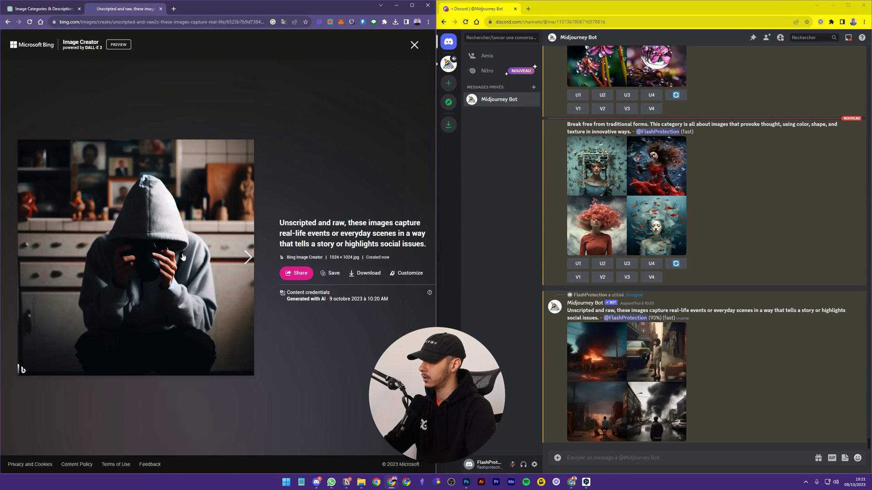
pyautogui.rightClick(205, 172)
pyautogui.click(292, 122)
pyautogui.click(414, 45)
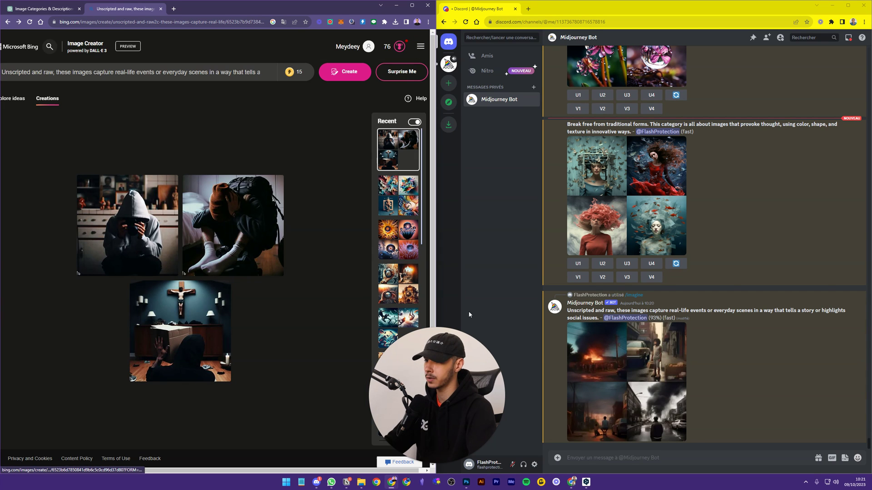
pyautogui.click(600, 357)
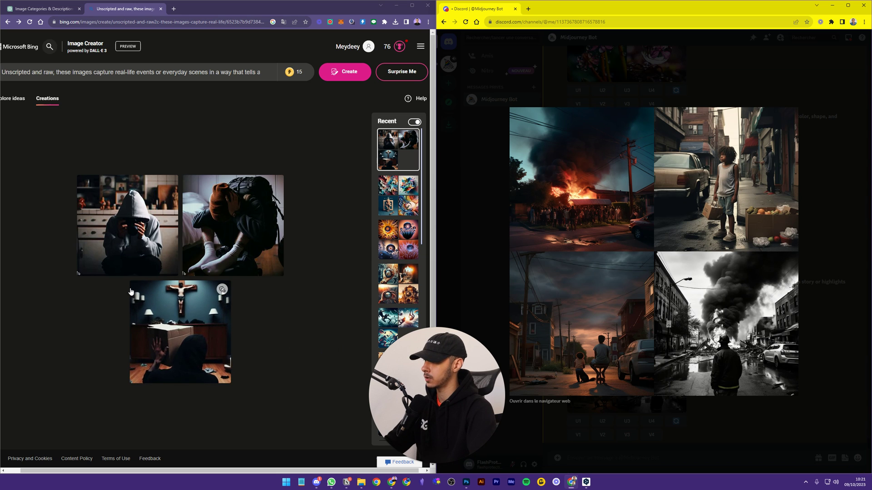
pyautogui.click(734, 432)
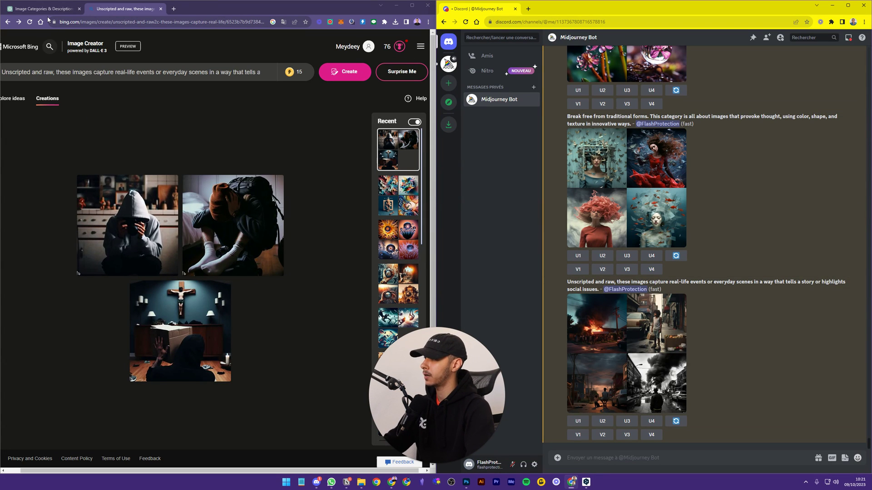
# Replace the Bing Image Creator prompt with "Une horloge violette dans l'espace. Un texte avec écrit save time autour de l'horloge"
pyautogui.click(61, 69)
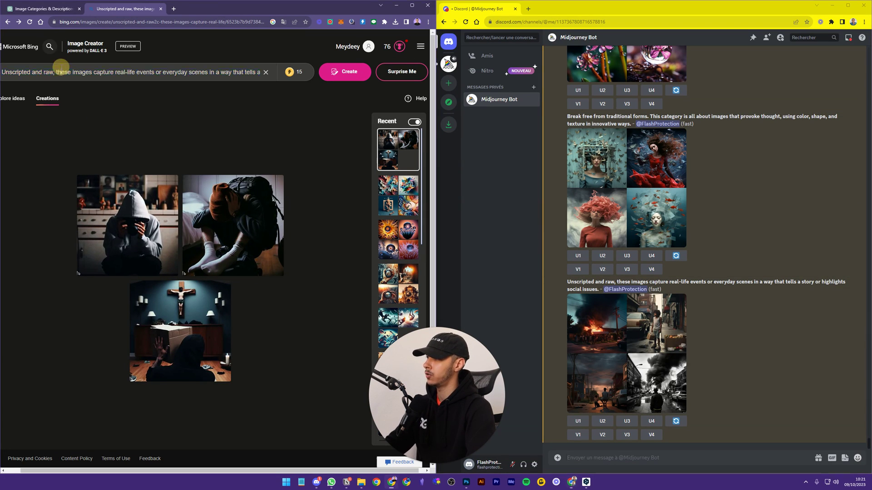
pyautogui.hotkey('ctrl', 'a')
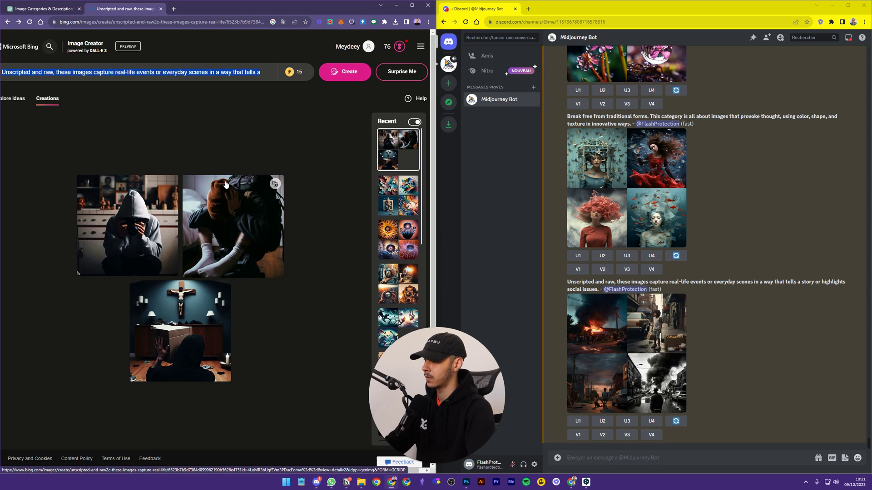
pyautogui.write("Une horloge violette dans l'espace. Un texte avec écrit save time autour de l'ho")
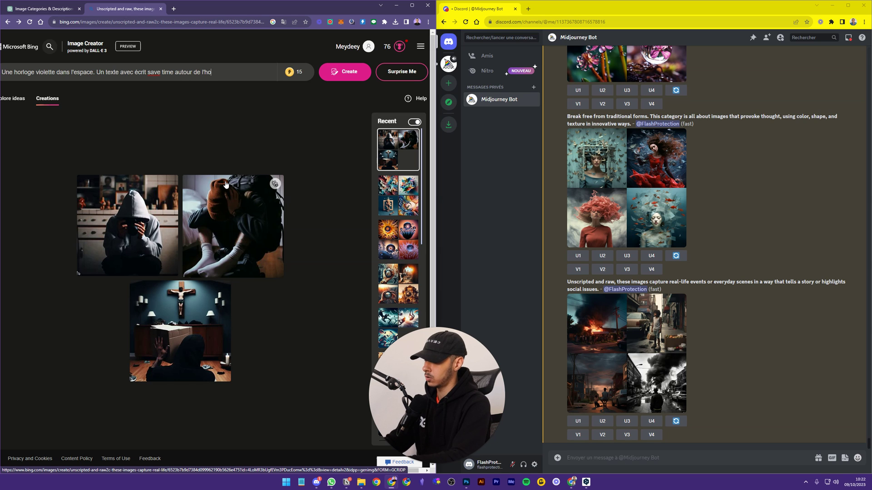
# Translate the French clock prompt into English in the translation app and insert the translation back into the Bing prompt
pyautogui.hotkey('ctrl', 'a')
pyautogui.hotkey('ctrl', 'c')
pyautogui.hotkey('ctrl', 'c')
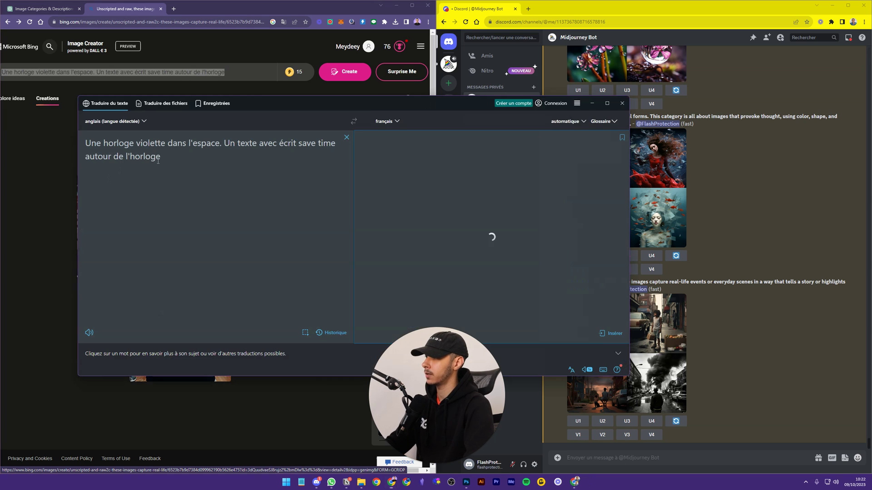
pyautogui.click(575, 333)
pyautogui.hotkey('ctrl', 'a')
# Generate images from "A purple clock in space. A text with save time written around the clock" in both Midjourney and Bing Image Creator
pyautogui.click(628, 455)
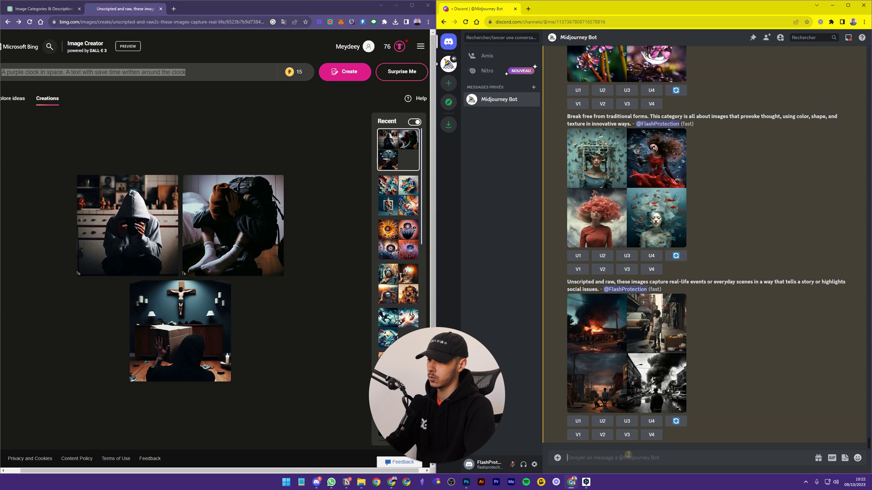
pyautogui.write('/')
pyautogui.press('Return')
pyautogui.hotkey('ctrl', 'v')
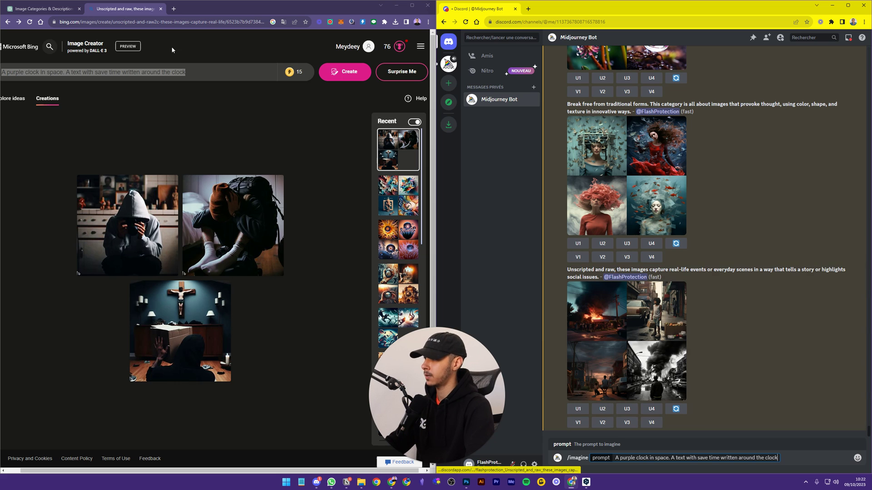
pyautogui.click(345, 71)
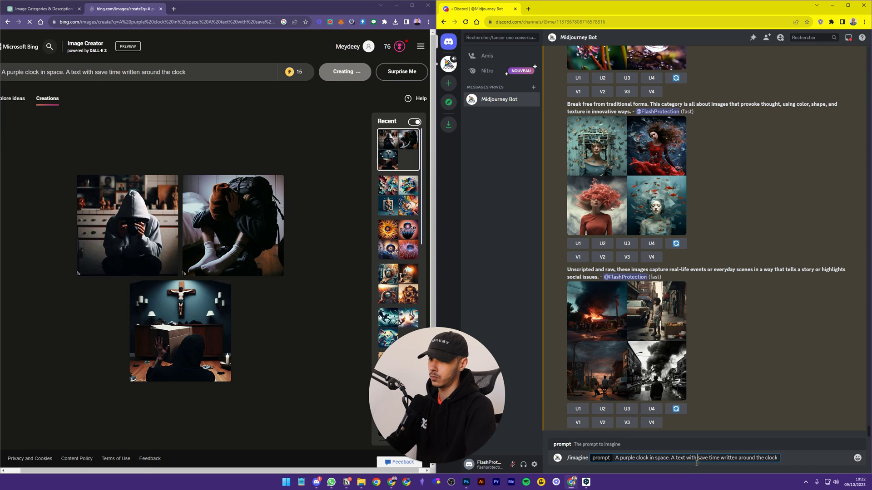
pyautogui.press('Return')
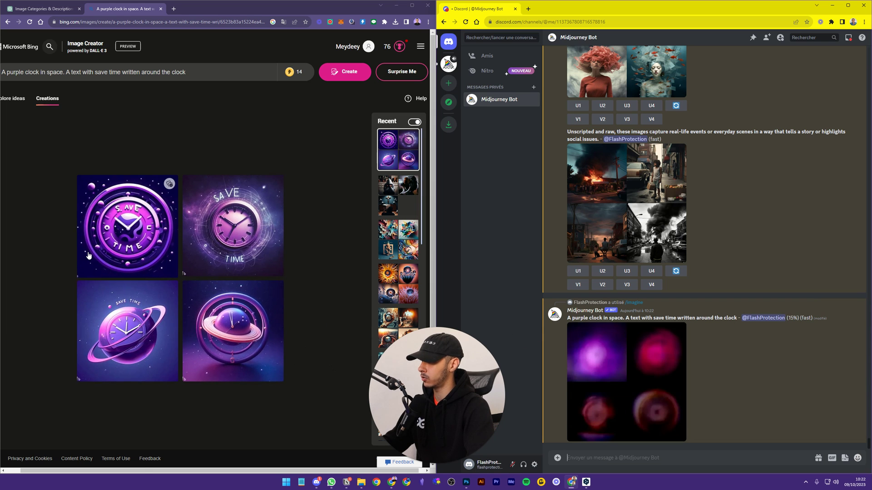
# Inspect the SAVE TIME lettering in the enlarged Bing images of the round purple clock and the ringed-planet clock
pyautogui.click(88, 255)
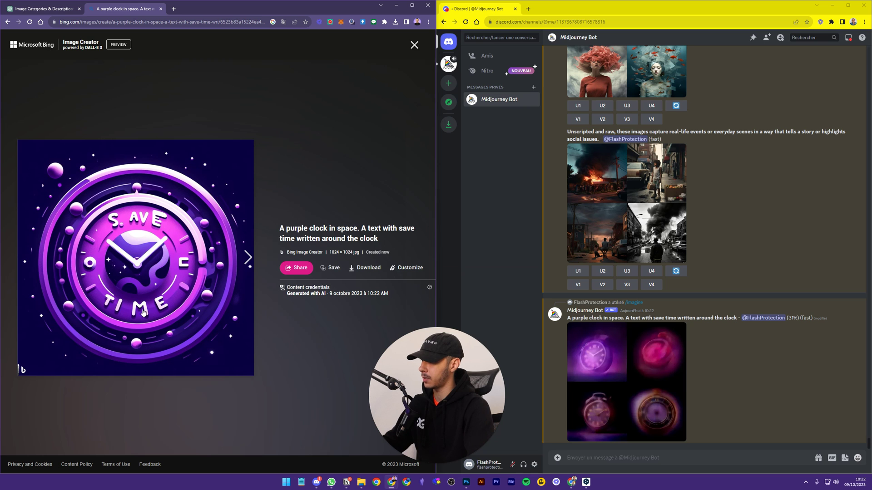
pyautogui.click(414, 47)
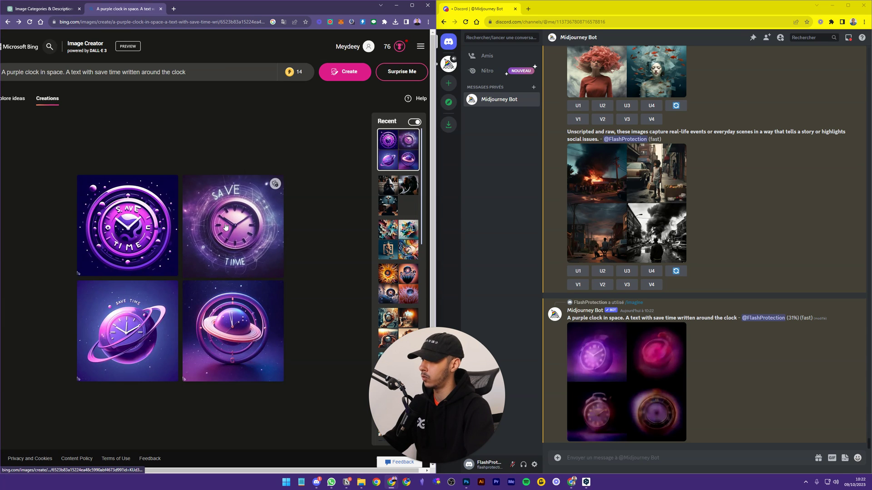
pyautogui.click(142, 358)
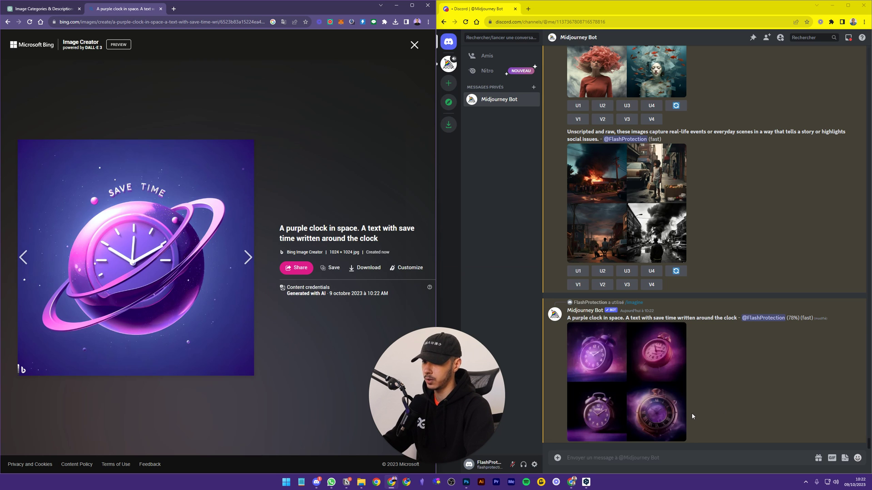
# Compare the enlarged Midjourney purple clock grid with the Bing ringed-planet clock and close both enlarged views
pyautogui.click(645, 414)
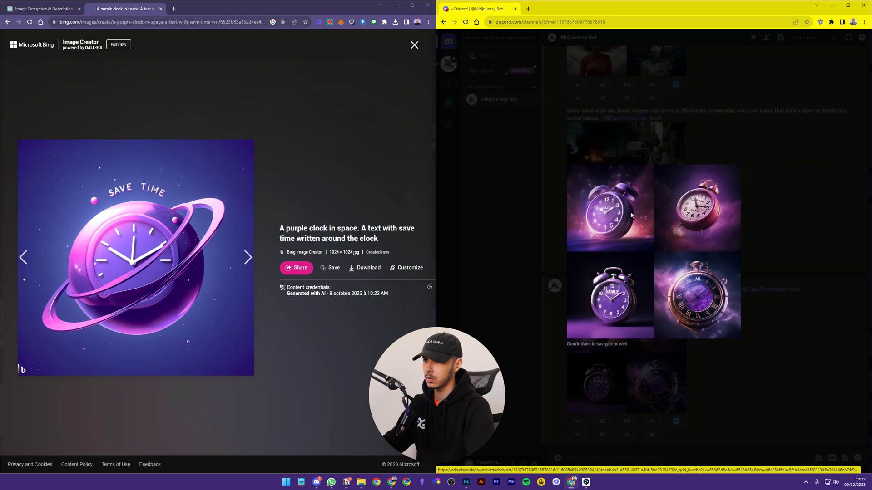
pyautogui.click(813, 239)
pyautogui.click(683, 318)
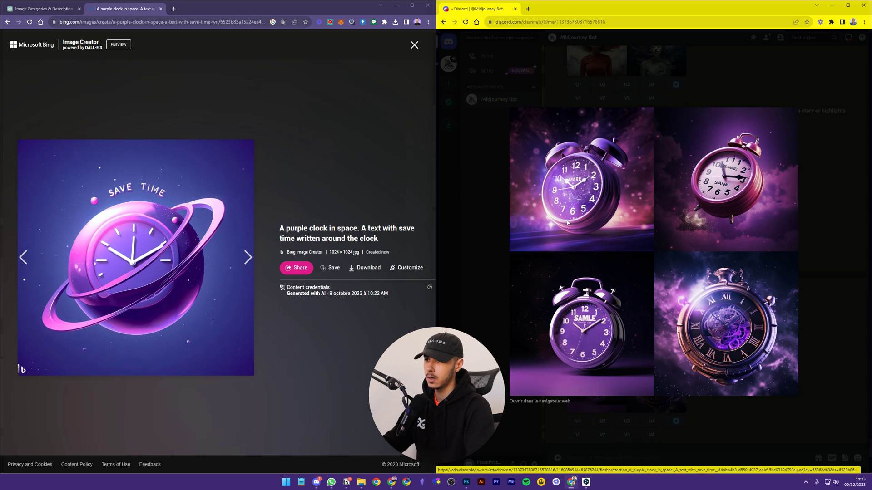
pyautogui.click(705, 424)
pyautogui.click(414, 45)
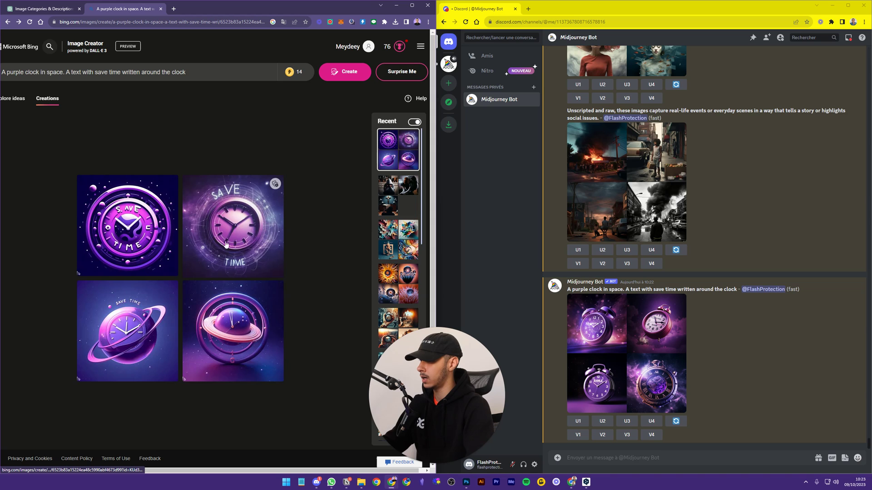
# Open the ringed-planet clock image for customizing in Microsoft Designer, signing in with the account password and staying signed in without being asked again
pyautogui.click(148, 361)
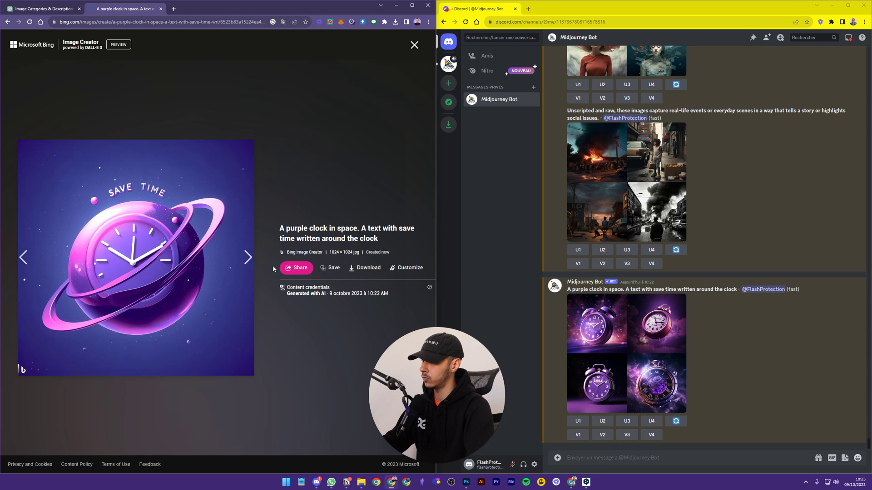
pyautogui.click(403, 269)
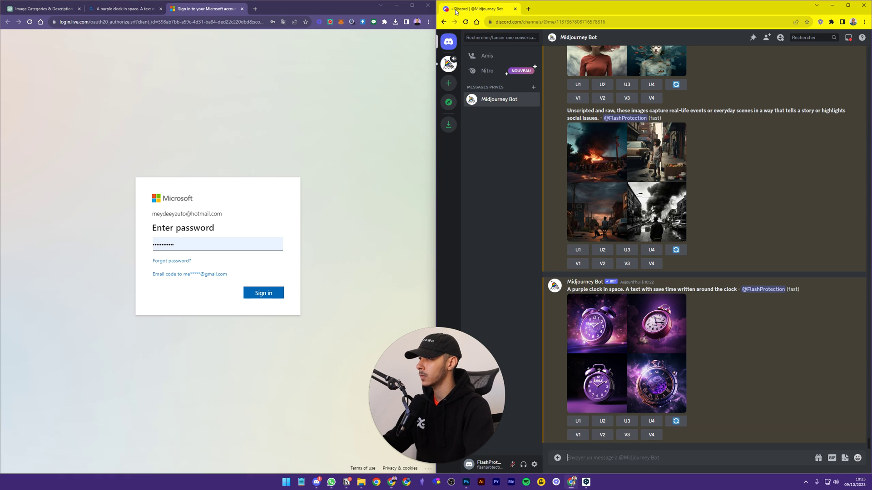
pyautogui.click(515, 8)
pyautogui.click(276, 295)
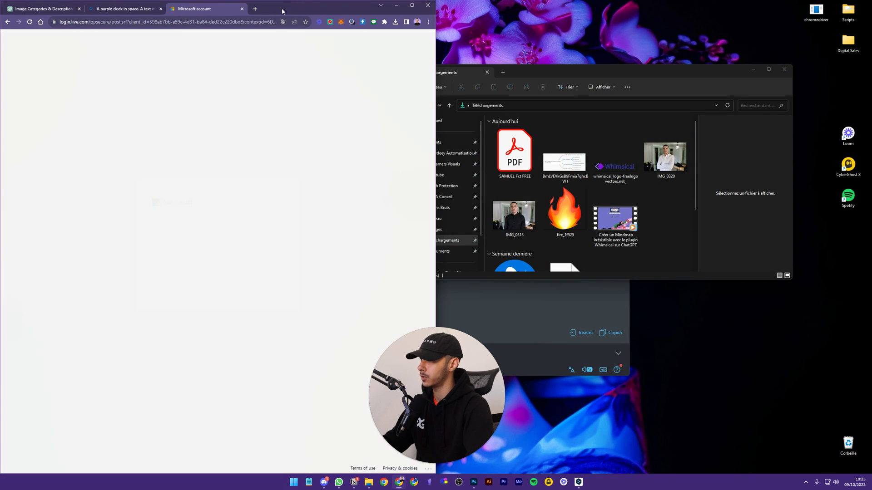
pyautogui.doubleClick(279, 10)
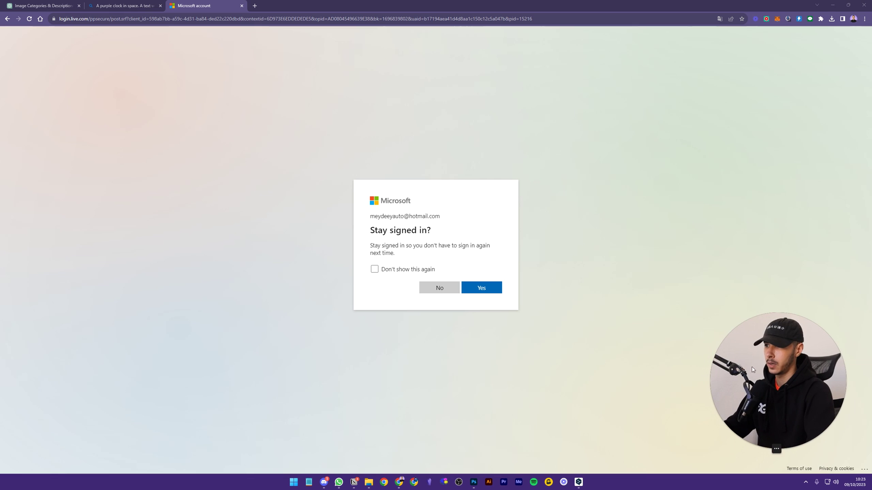
pyautogui.click(386, 271)
pyautogui.click(481, 289)
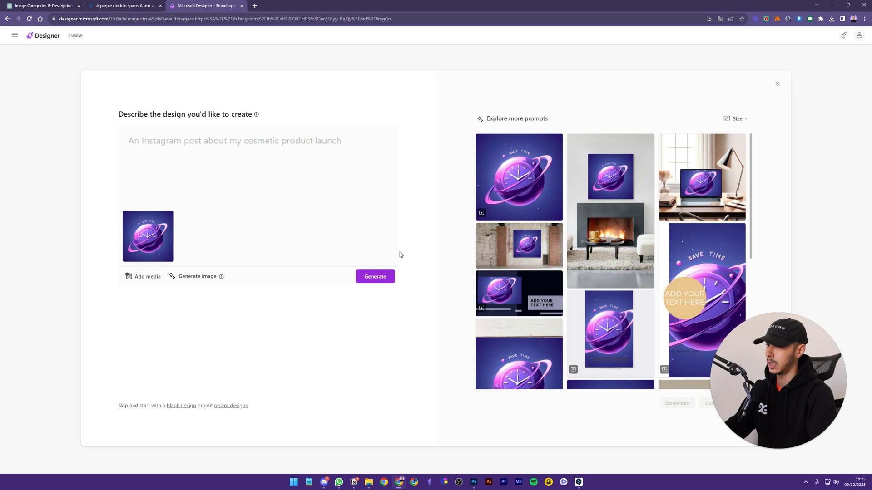
# Copy the clock image's prompt text from the Bing Image Creator page for use in Designer
pyautogui.scroll(-1, 603, 231)
pyautogui.scroll(-5, 603, 232)
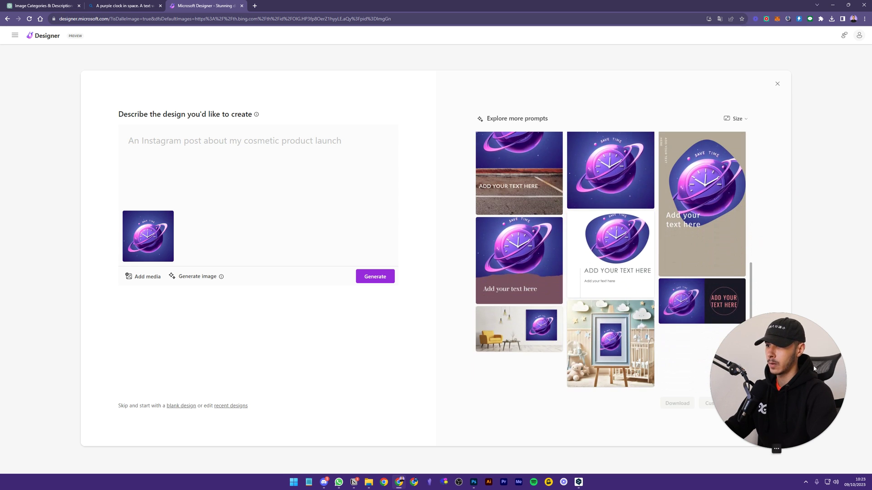
pyautogui.scroll(4, 600, 313)
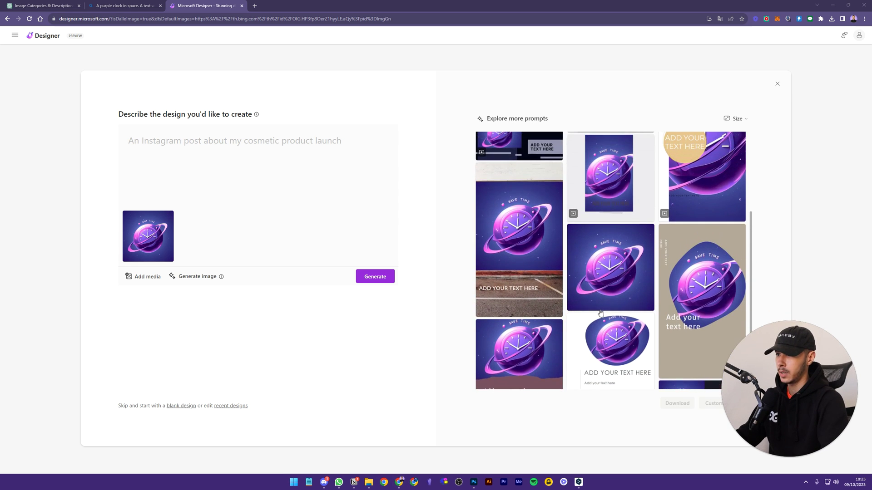
pyautogui.scroll(3, 600, 313)
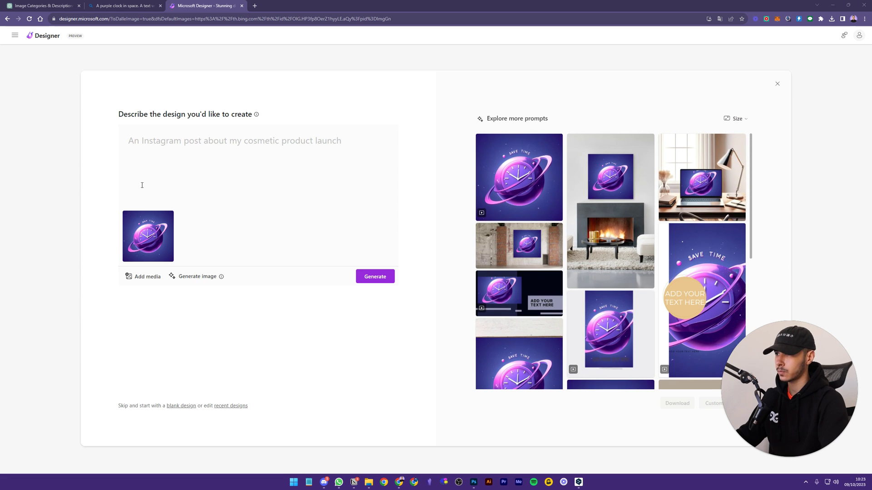
pyautogui.click(161, 153)
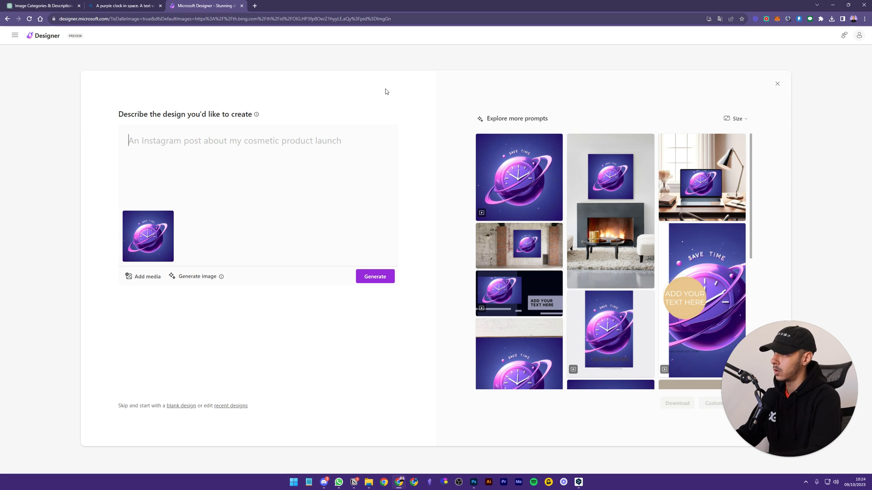
pyautogui.click(146, 4)
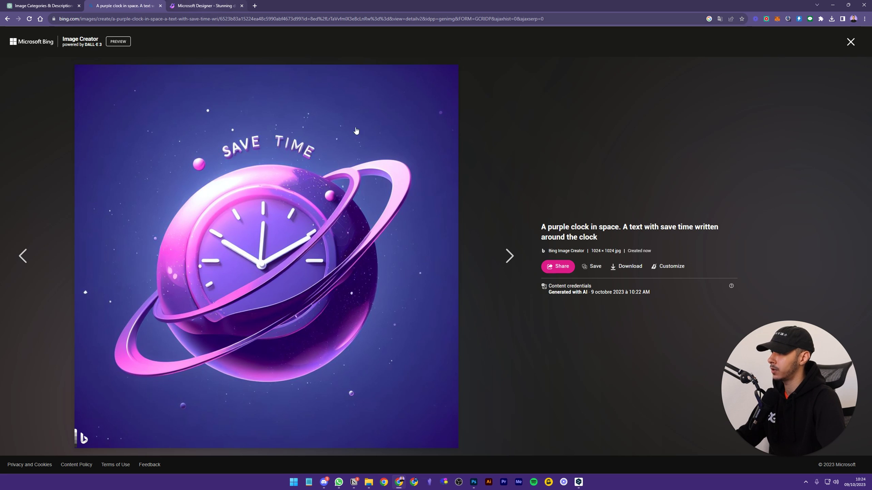
pyautogui.tripleClick(594, 232)
pyautogui.hotkey('ctrl', 'c')
# Generate Designer layouts from "An instagram post about: A purple clock in space. A text with save time written around the clock"
pyautogui.click(223, 4)
pyautogui.write('An instagram post about ')
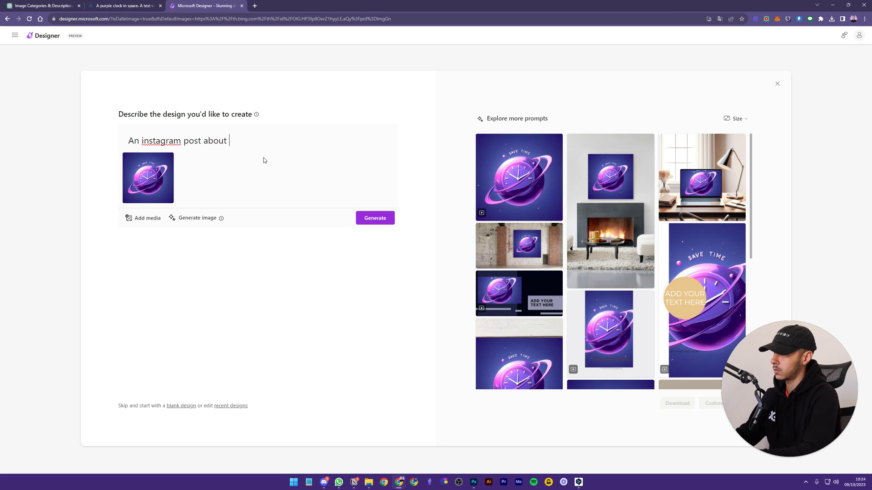
pyautogui.write(':')
pyautogui.hotkey('ctrl', 'v')
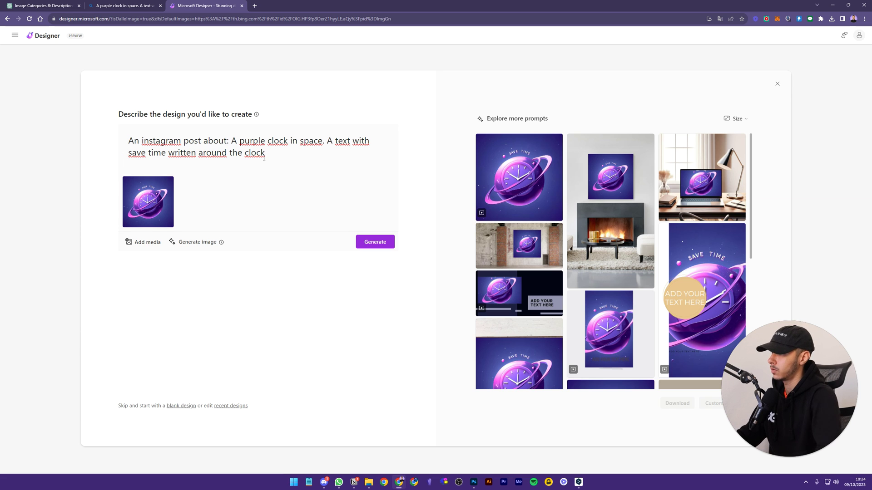
pyautogui.press('BackSpace')
pyautogui.click(381, 222)
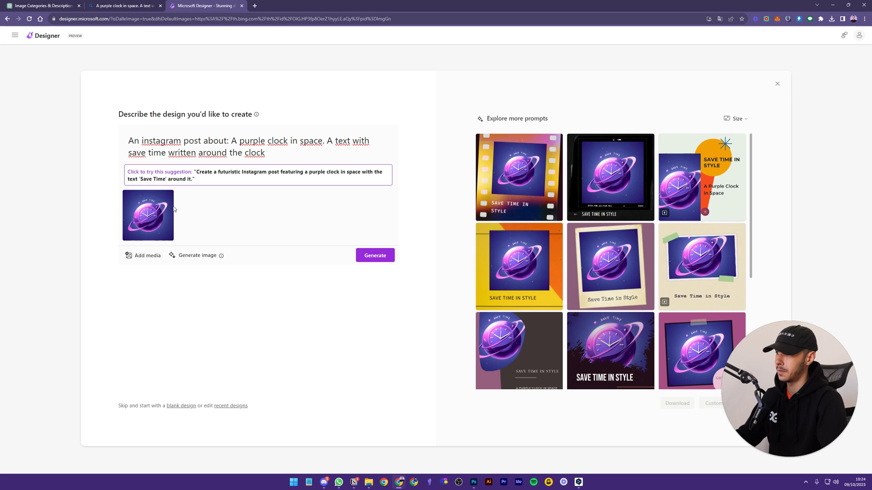
# Choose the pink "Save Time in Style" design with the arched clock image and open it for customization
pyautogui.scroll(-4, 597, 308)
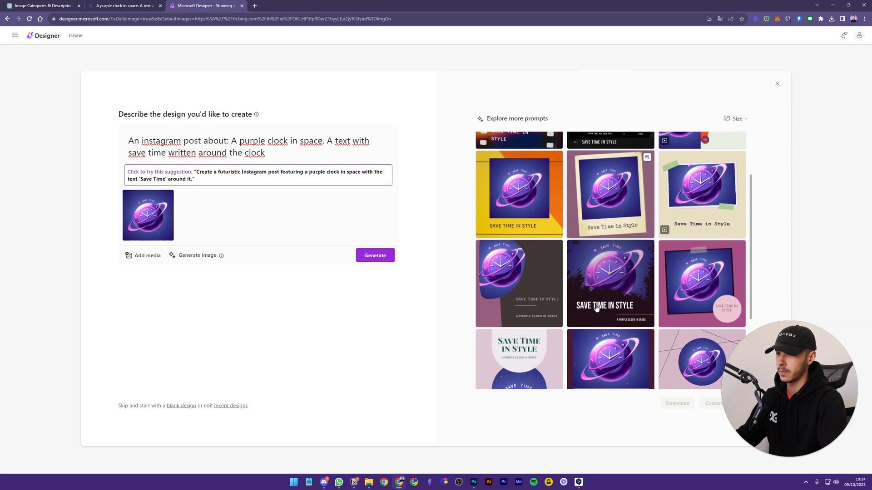
pyautogui.scroll(4, 596, 308)
pyautogui.scroll(-4, 596, 308)
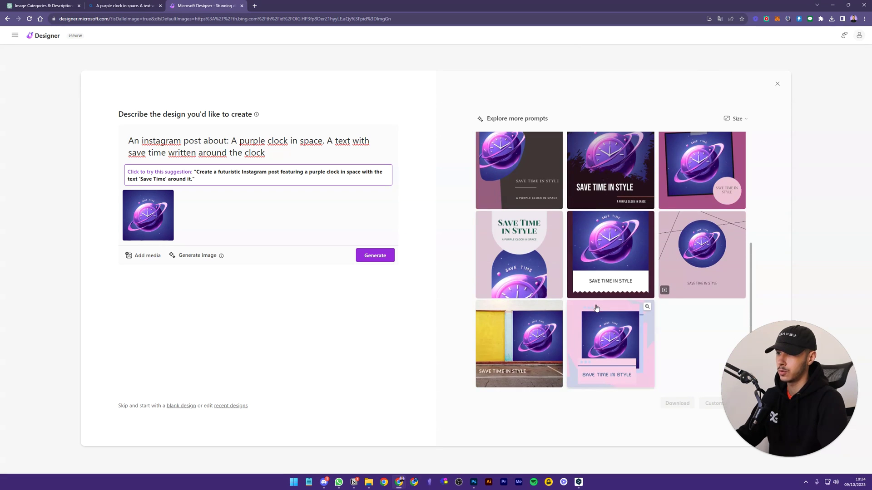
pyautogui.scroll(4, 545, 270)
pyautogui.scroll(-4, 545, 270)
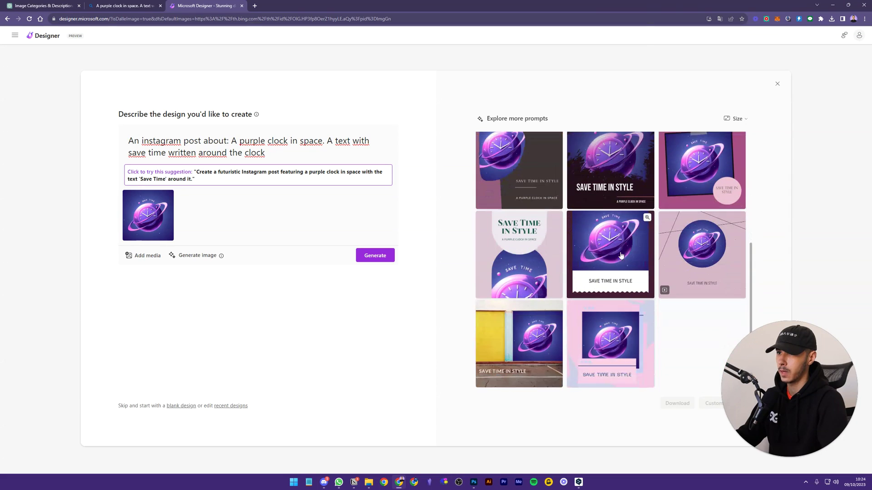
pyautogui.click(515, 265)
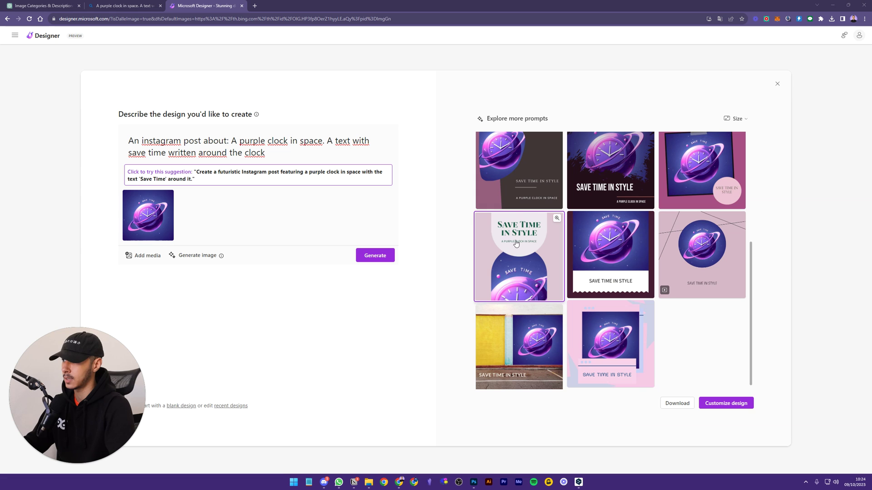
pyautogui.click(729, 401)
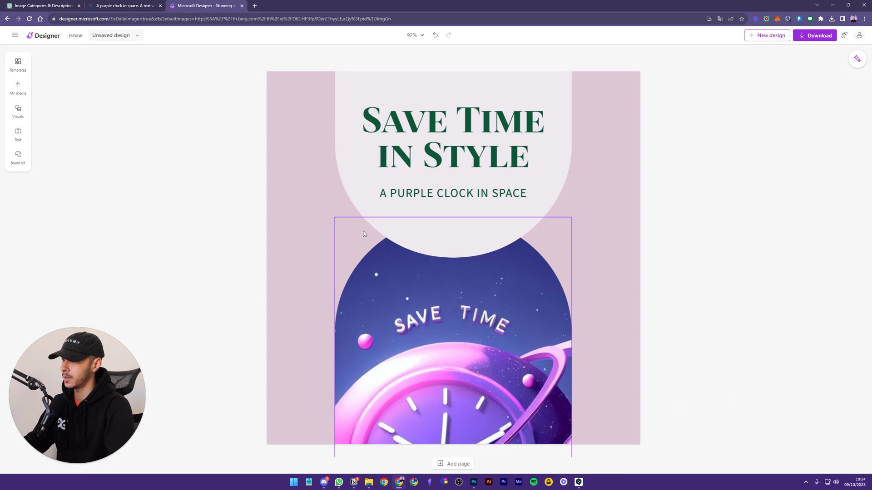
# Change the design's heading to read "Save Time with" followed by the channel name
pyautogui.click(413, 152)
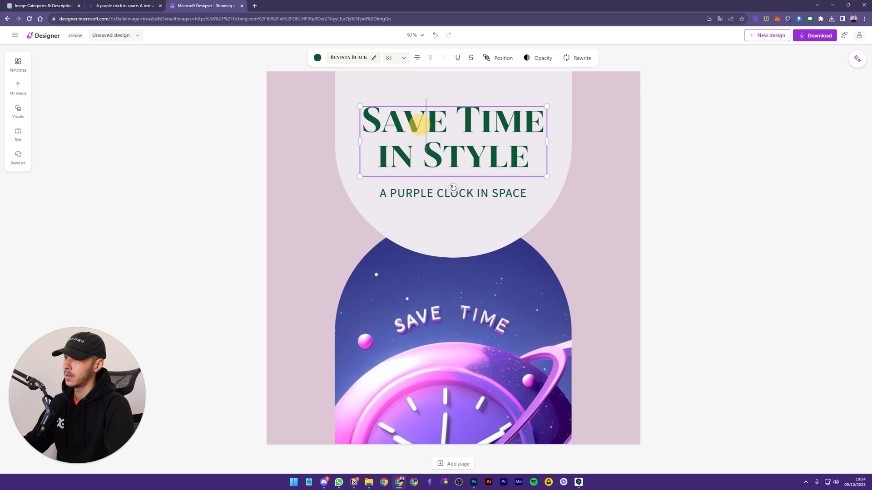
pyautogui.doubleClick(409, 152)
pyautogui.write('with ')
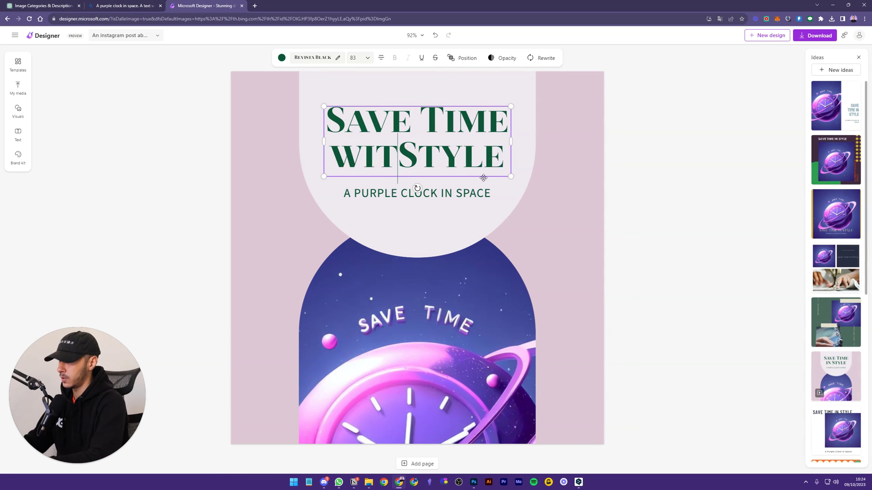
pyautogui.write('meydeey')
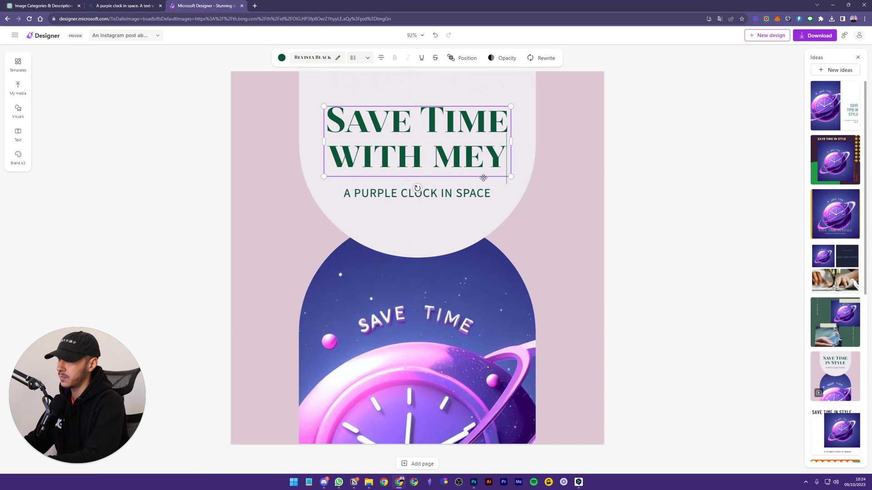
pyautogui.click(675, 262)
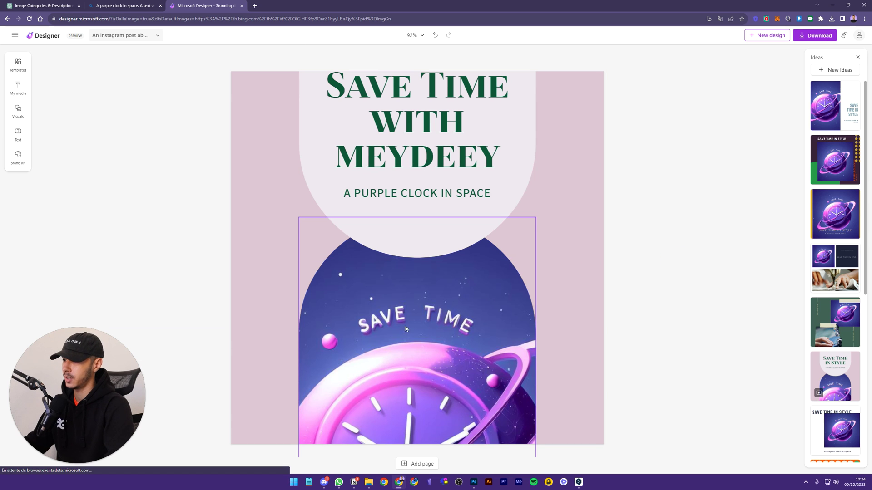
pyautogui.click(599, 305)
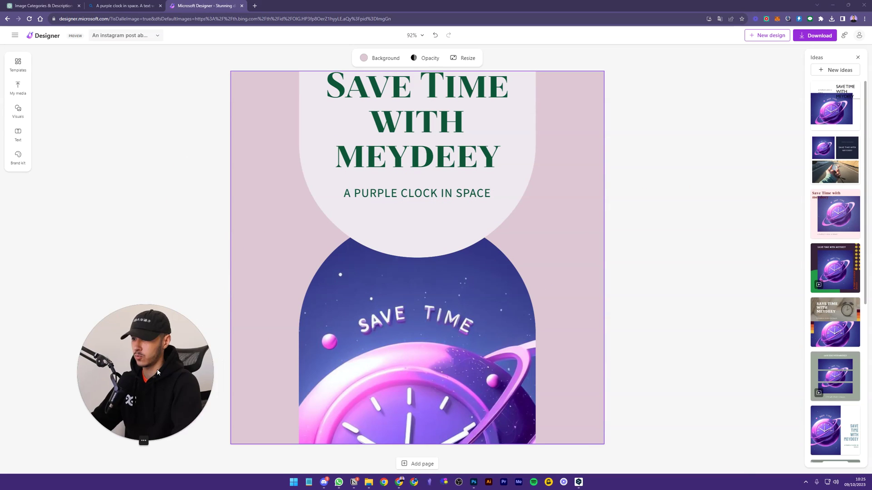
pyautogui.click(158, 303)
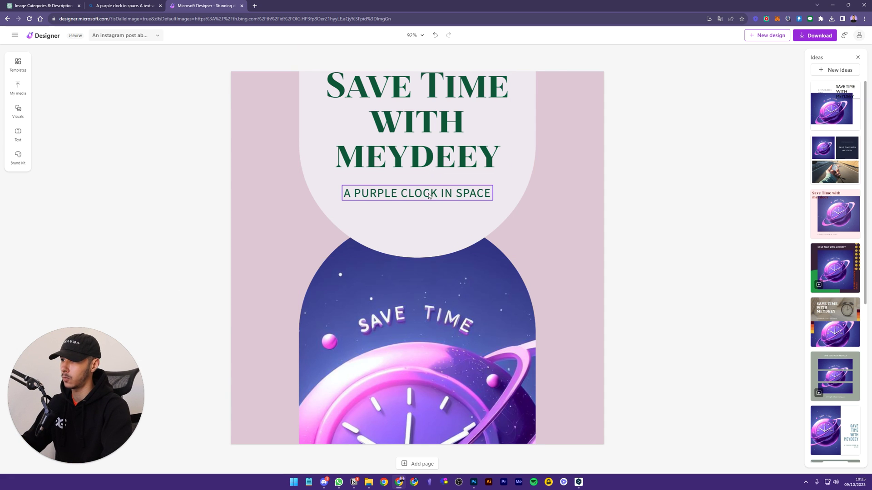
# Move the three-line heading and the subtitle "A purple clock in space" slightly lower within the pale rounded shape
pyautogui.moveTo(430, 220); pyautogui.dragTo(432, 218)
pyautogui.moveTo(440, 160); pyautogui.dragTo(444, 177)
pyautogui.click(626, 193)
pyautogui.moveTo(462, 218)
pyautogui.mouseDown()
pyautogui.moveTo(462, 198)
pyautogui.moveTo(457, 207)
pyautogui.mouseUp()
pyautogui.click(748, 282)
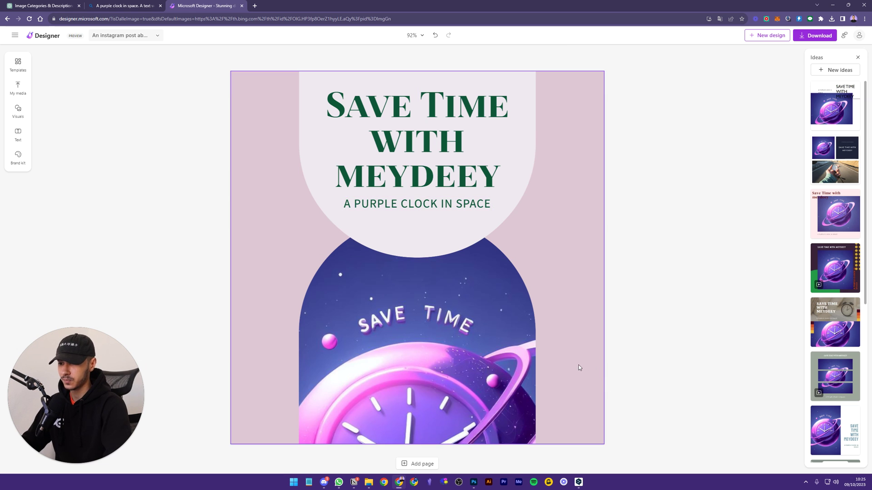